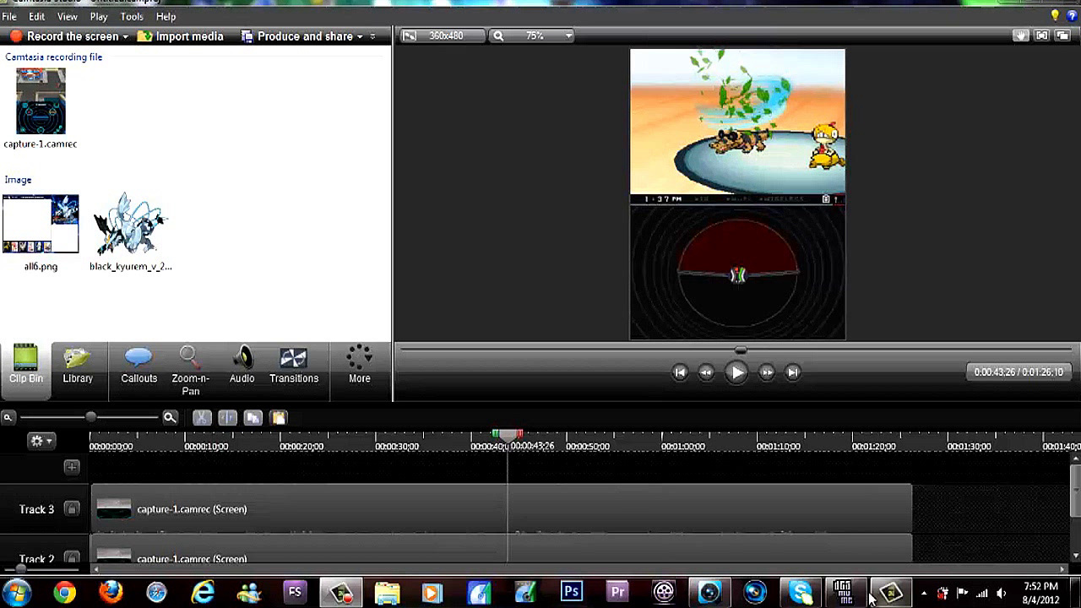
Hide DeSmuME, preview the Camtasia battle recording up to 0:47:07, then minimize Camtasia.
left_click(843, 591)
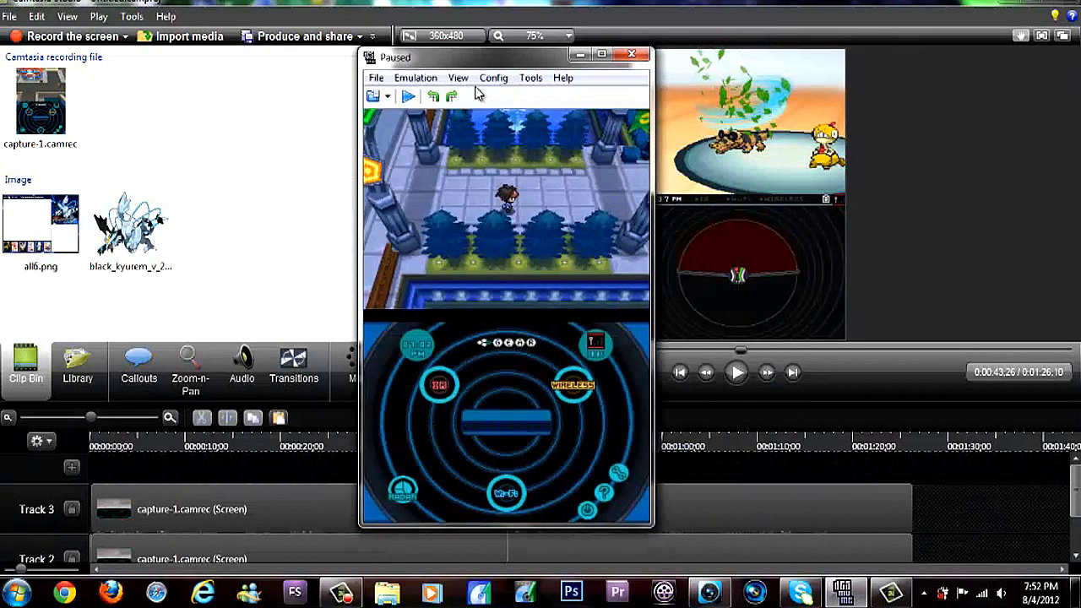
left_click(580, 54)
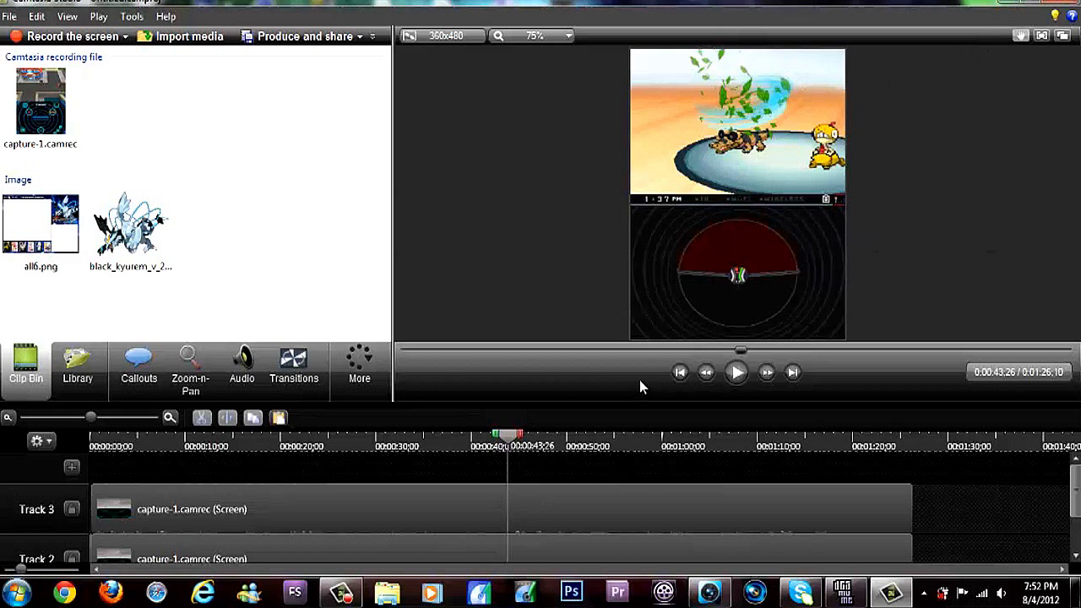
left_click(733, 379)
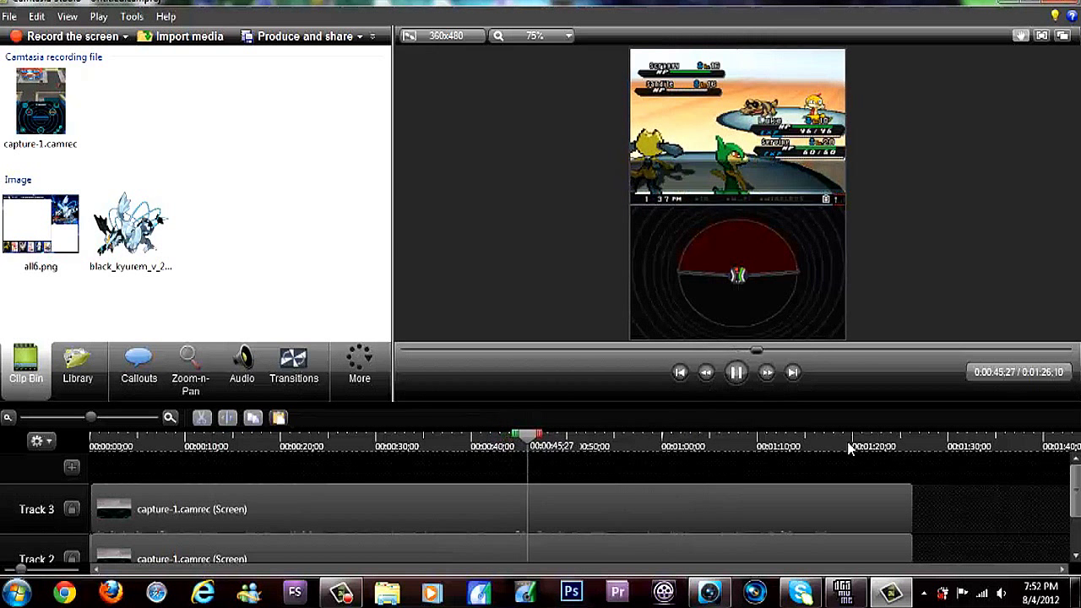
left_click(736, 377)
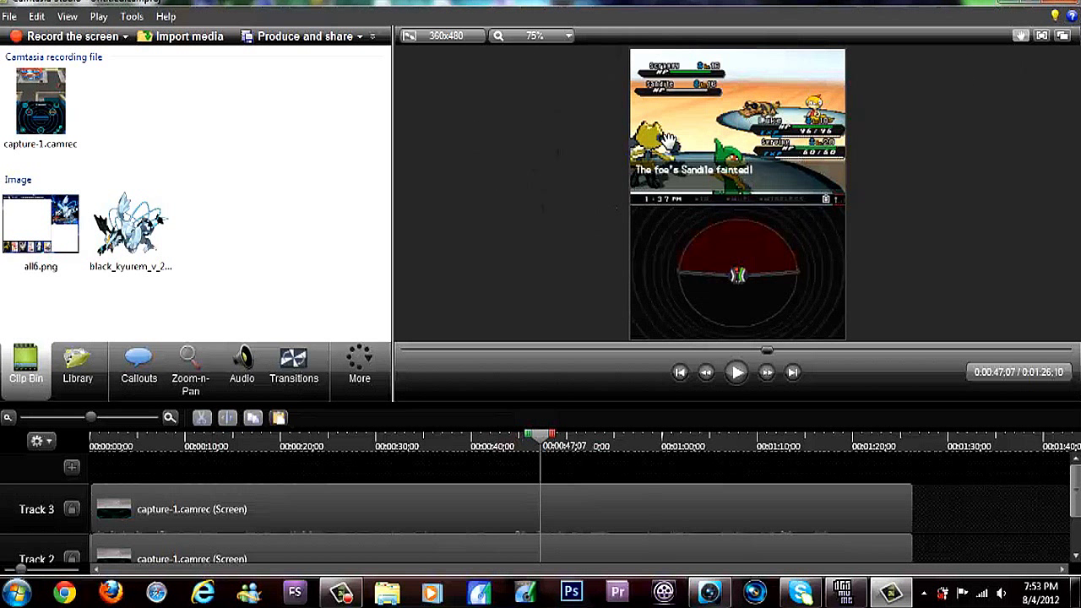
left_click(1003, 5)
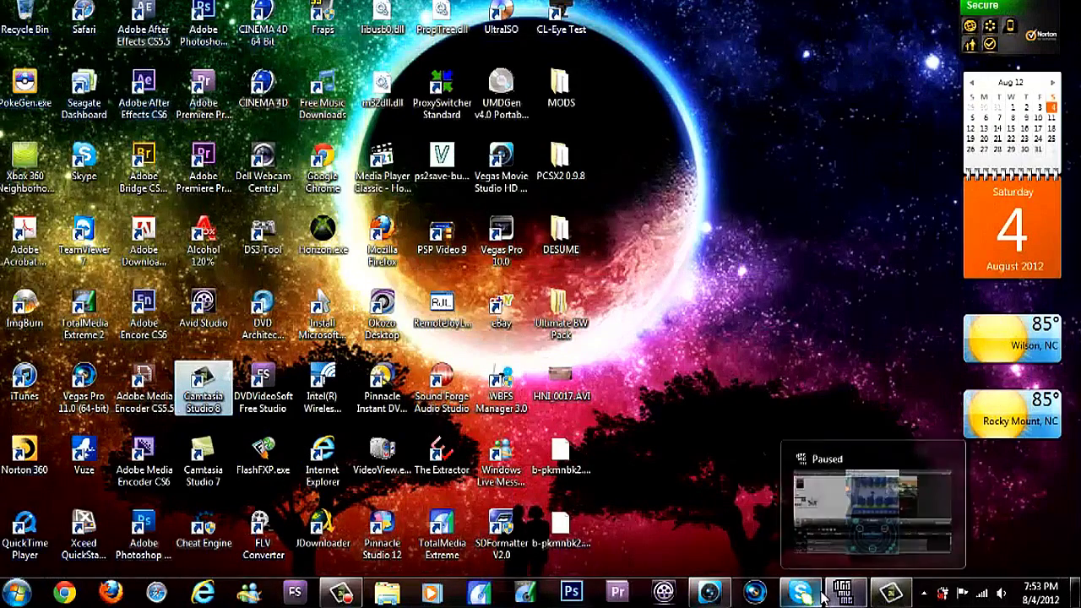
Bring up the Vegas Pokémon project, set the cursor to 00:00:17;09, and open the Open dialog.
left_click(712, 592)
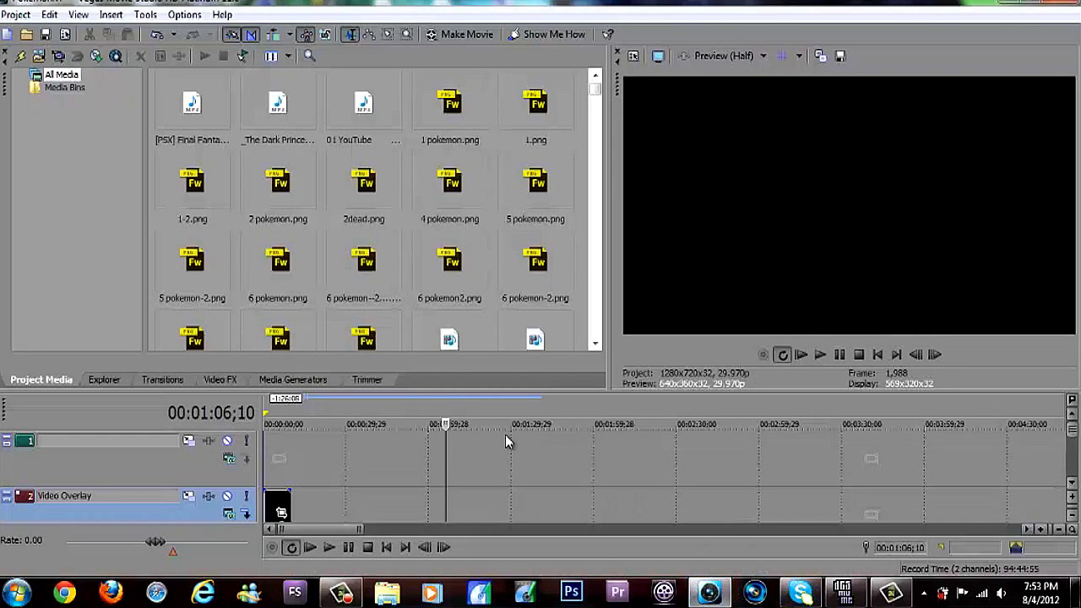
left_click(312, 505)
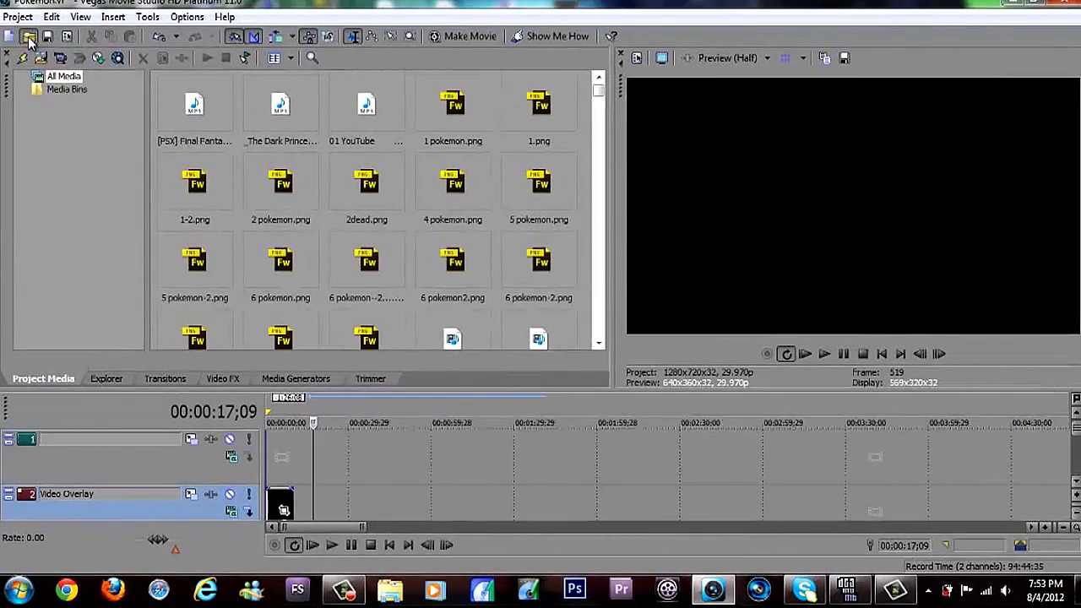
left_click(29, 37)
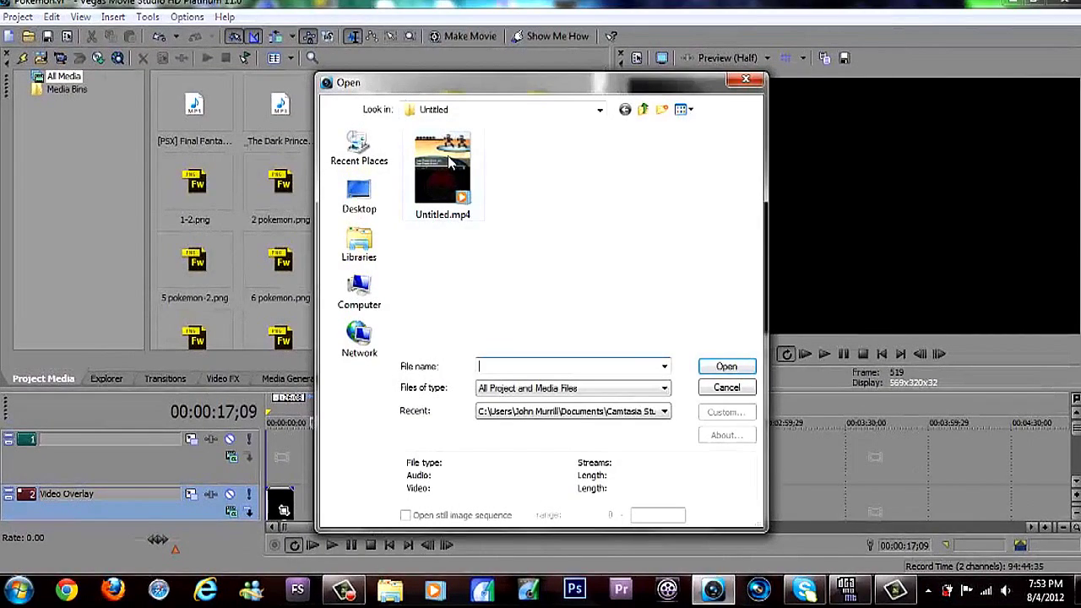
Insert Untitled.mp4 from the Untitled folder into the timeline at 00:00:17;09.
left_click(448, 163)
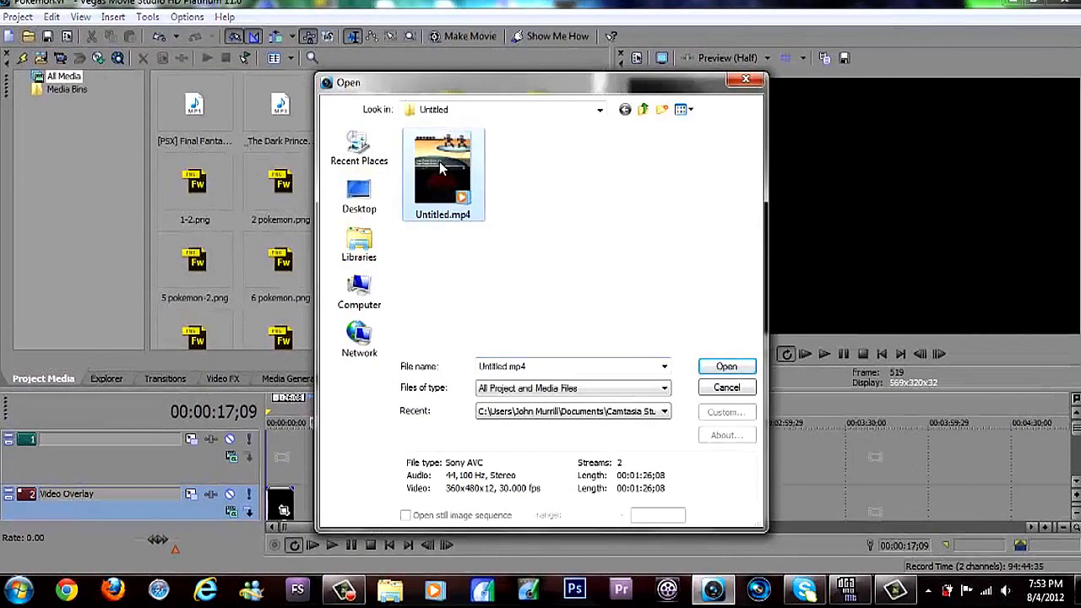
double_click(439, 172)
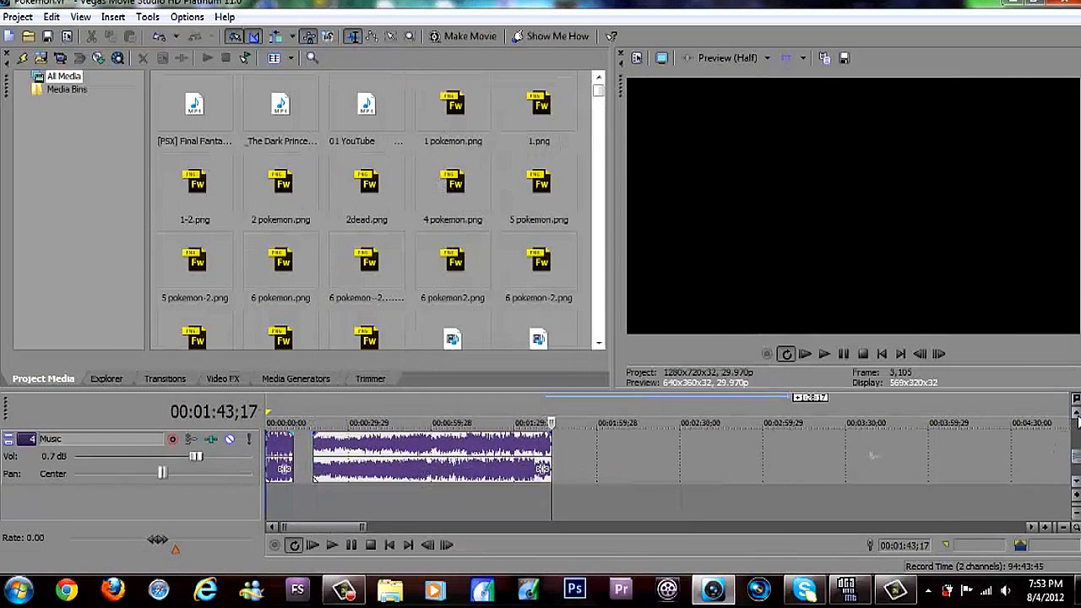
scroll(1067, 413, "up", 2)
Drag the Untitled.mp4 clip from Video Overlay down onto the Copy of Video Overlay track.
left_click_drag(402, 461, 398, 501)
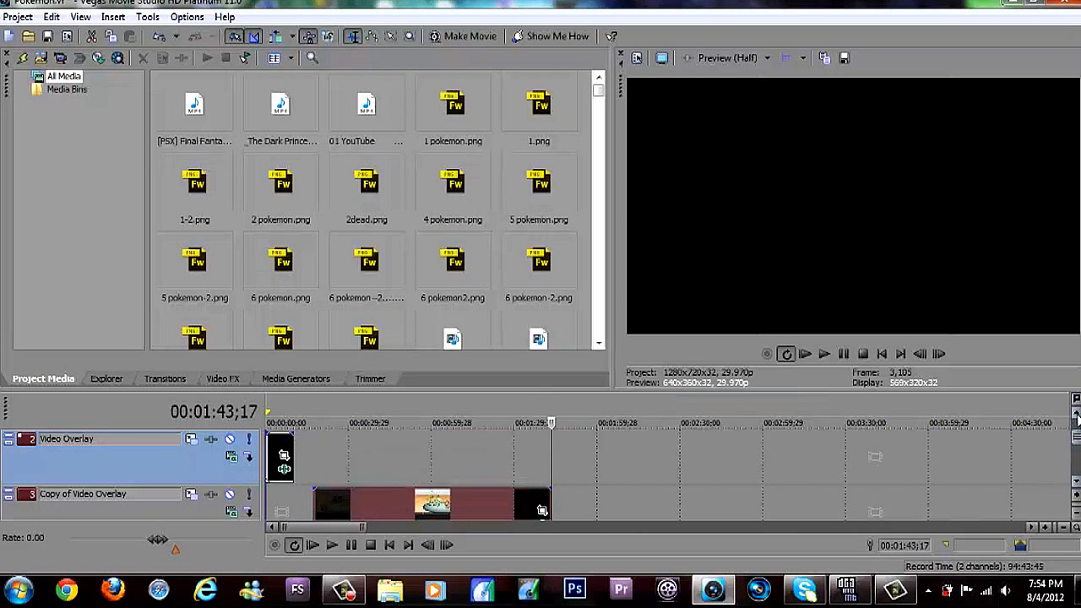
scroll(1076, 414, "up", 1)
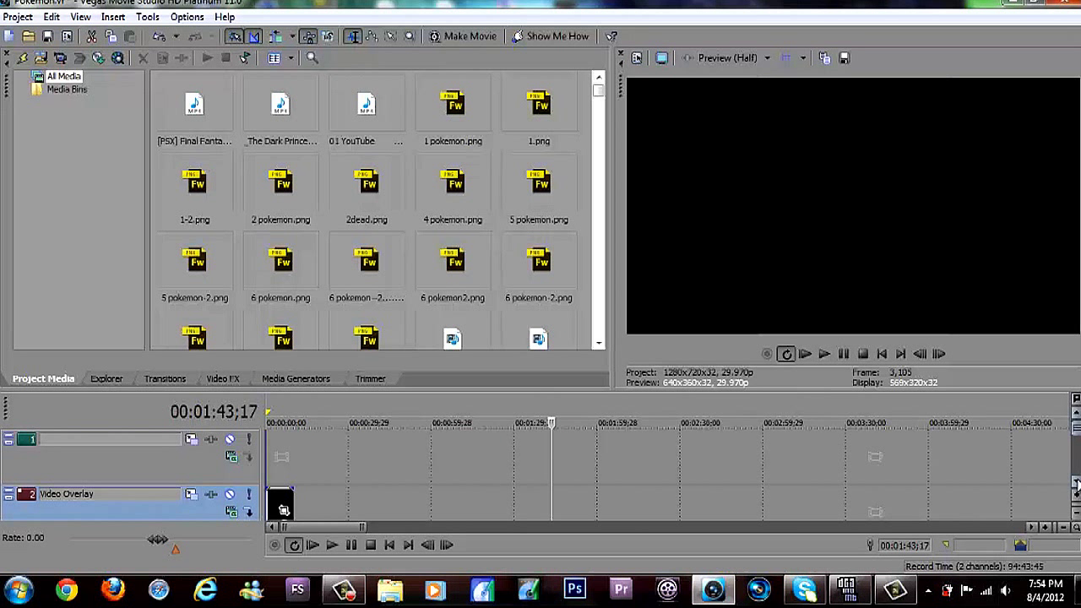
scroll(1076, 482, "down", 2)
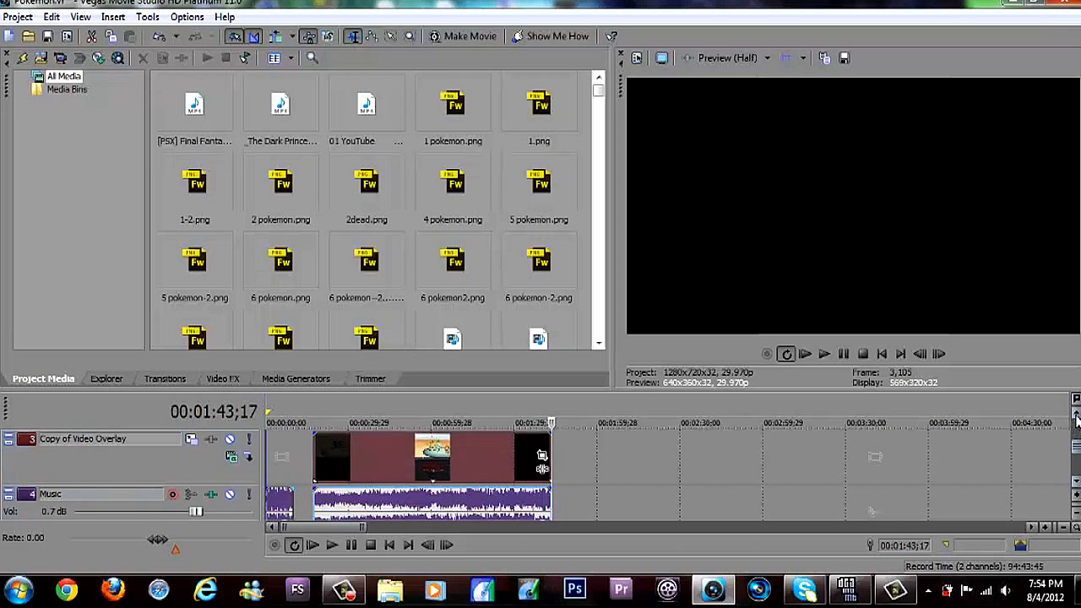
scroll(1076, 420, "up", 1)
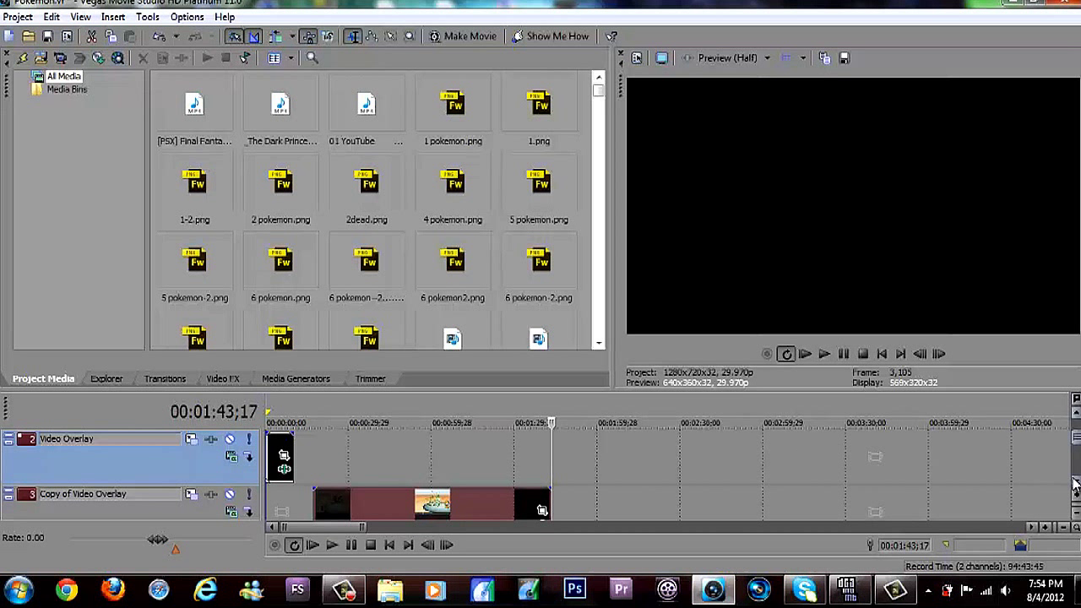
scroll(1076, 483, "down", 2)
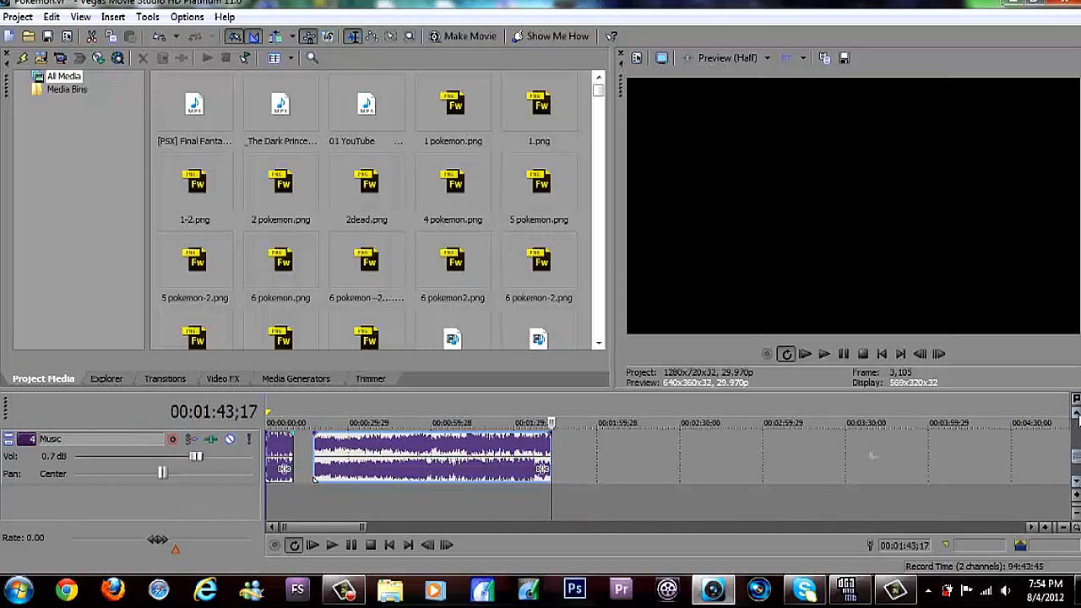
scroll(1077, 420, "up", 1)
scroll(1077, 410, "up", 1)
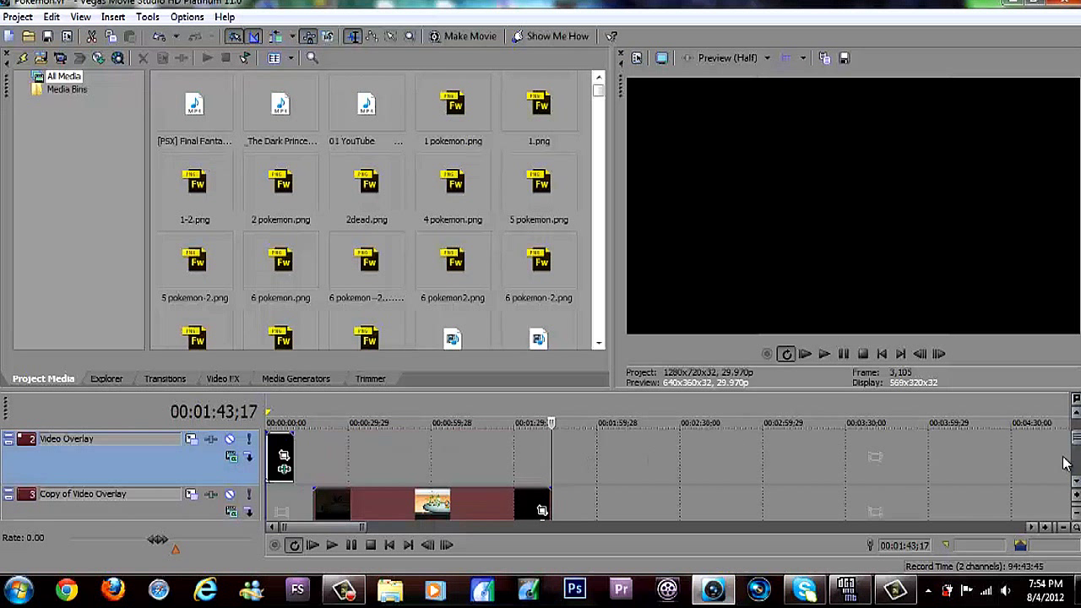
scroll(1077, 414, "up", 1)
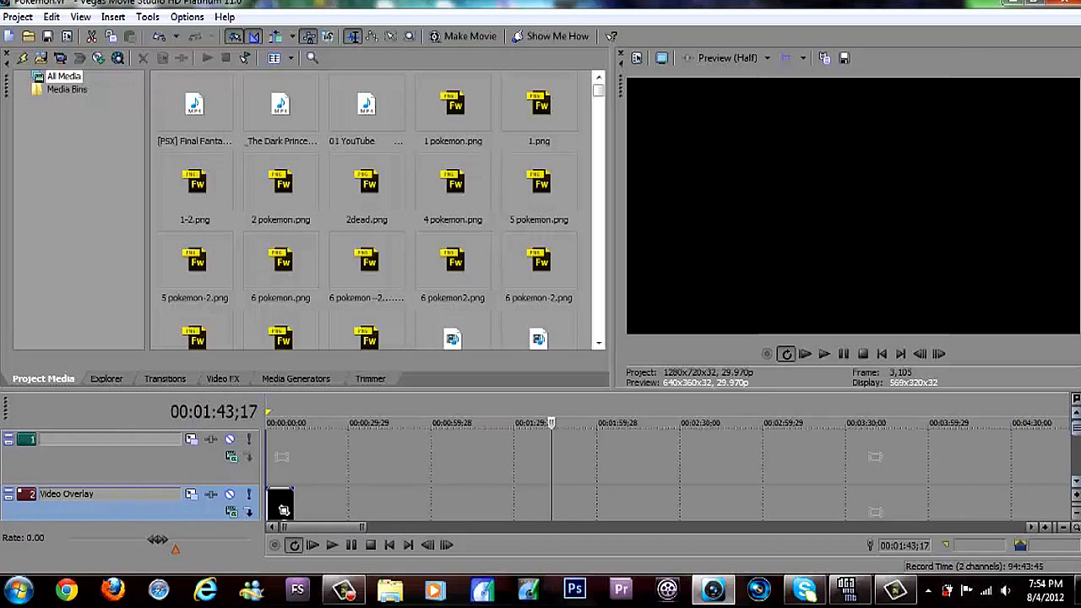
scroll(1076, 481, "down", 1)
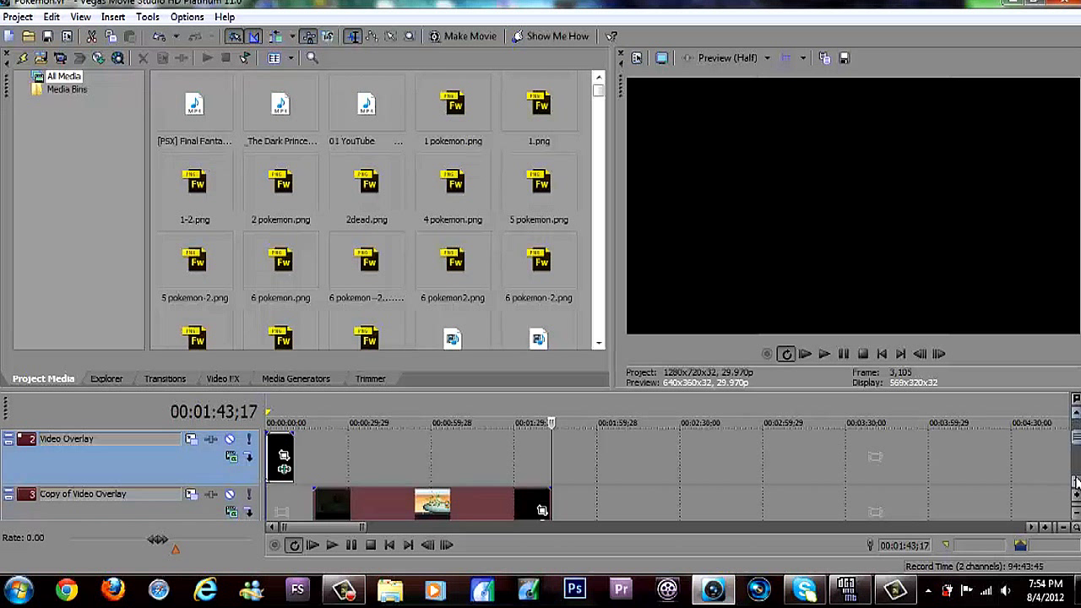
scroll(1077, 414, "up", 1)
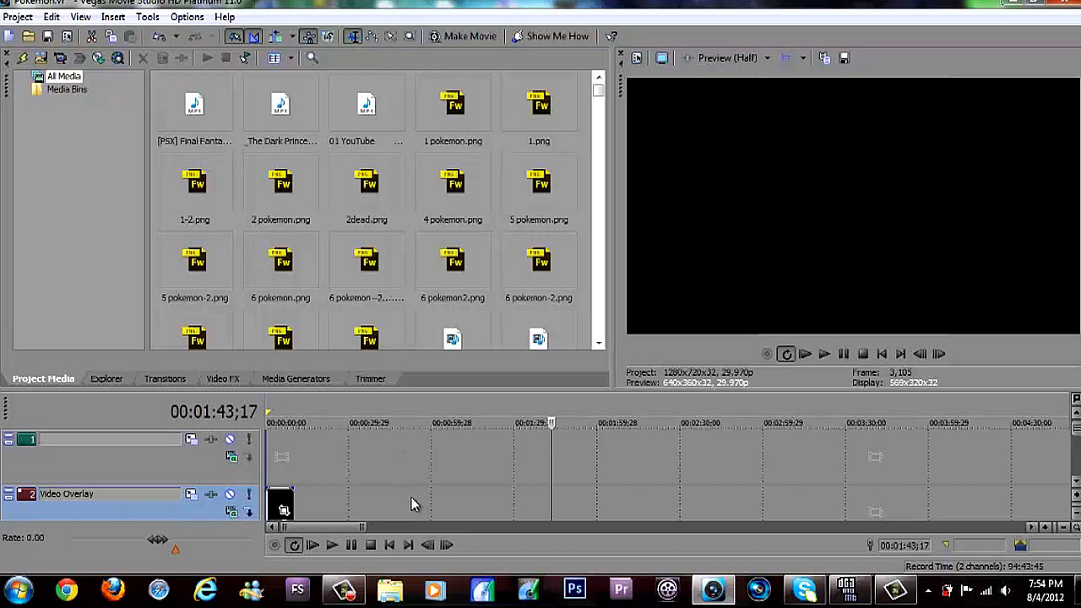
Return the cursor to 00:00:17;09 and drag the gameplay clip up onto Video Overlay.
left_click(317, 439)
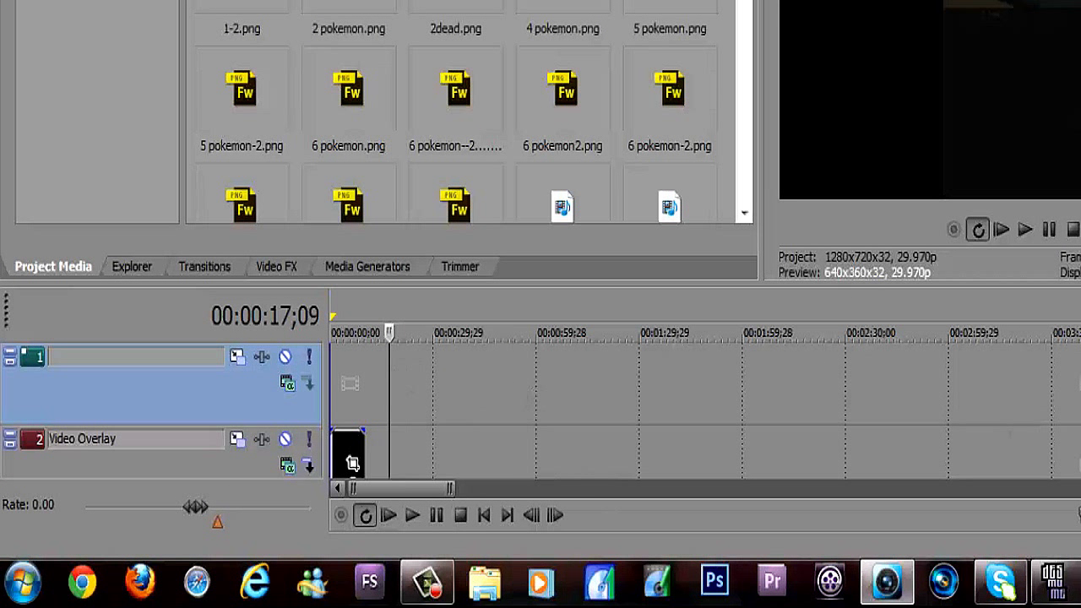
scroll(160, 388, "down", 1)
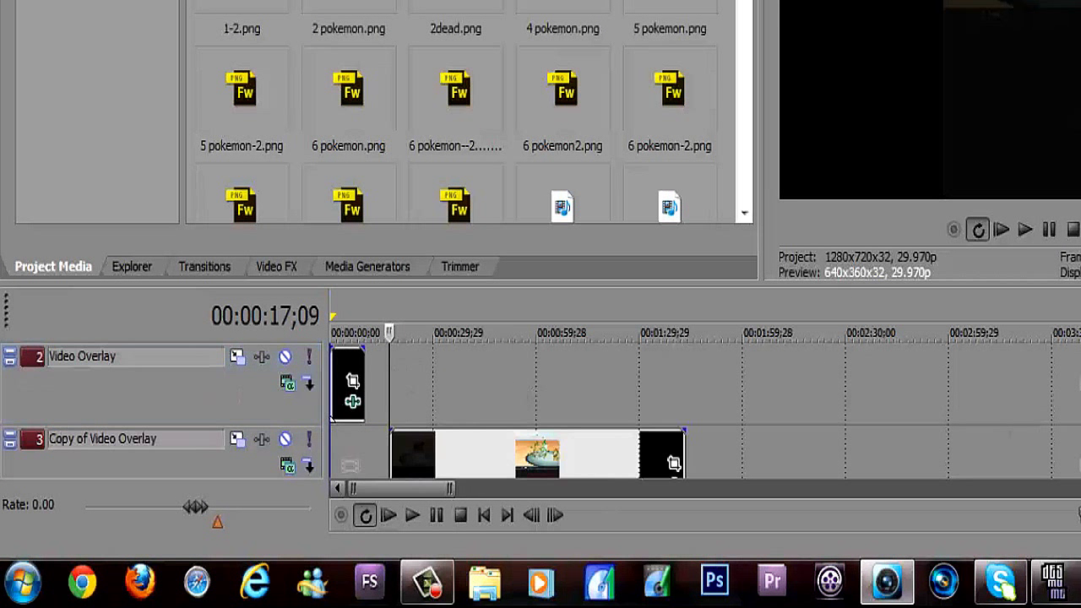
left_click(459, 458)
left_click_drag(458, 397, 458, 374)
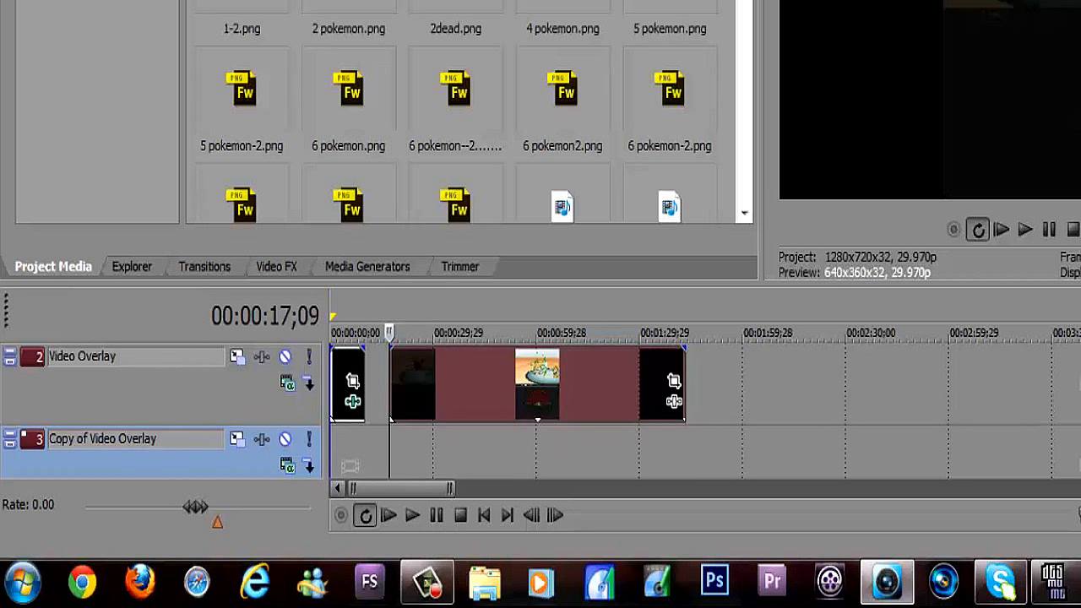
Jump to 00:00:39;14 to preview the gameplay clip on Video Overlay.
scroll(466, 372, "up", 1)
left_click(466, 316)
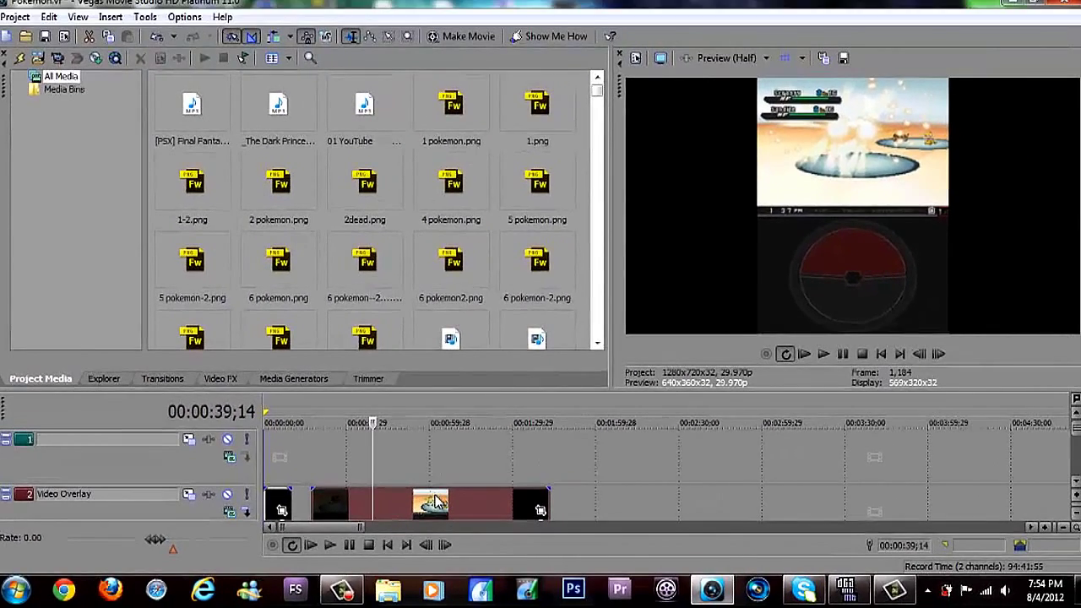
right_click(544, 443)
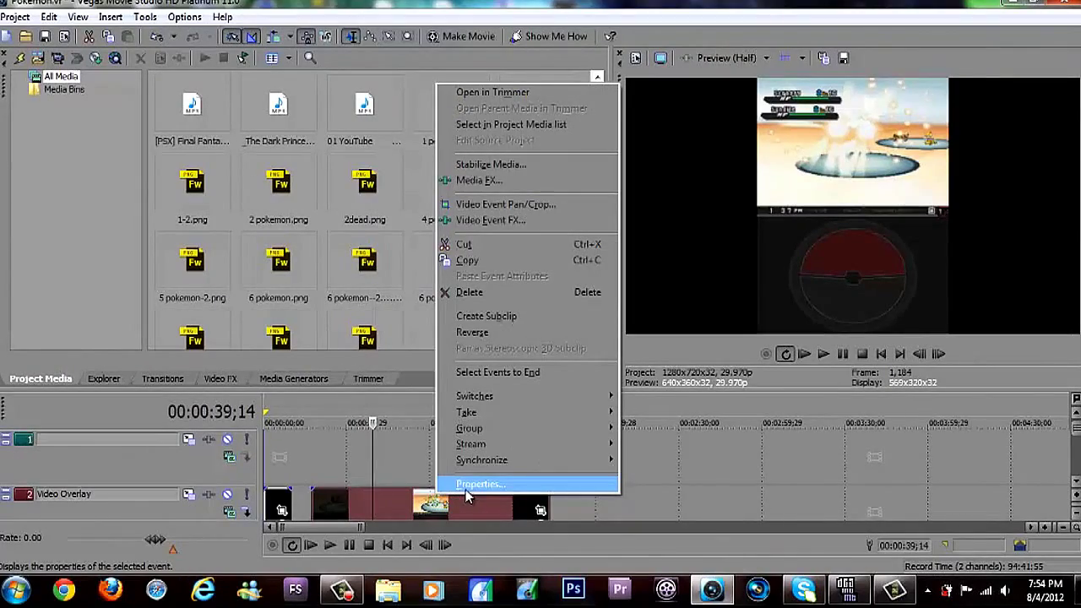
In clip Properties, uncheck Maintain aspect ratio, enable Reduce interlace flicker and Disable resample.
left_click(468, 487)
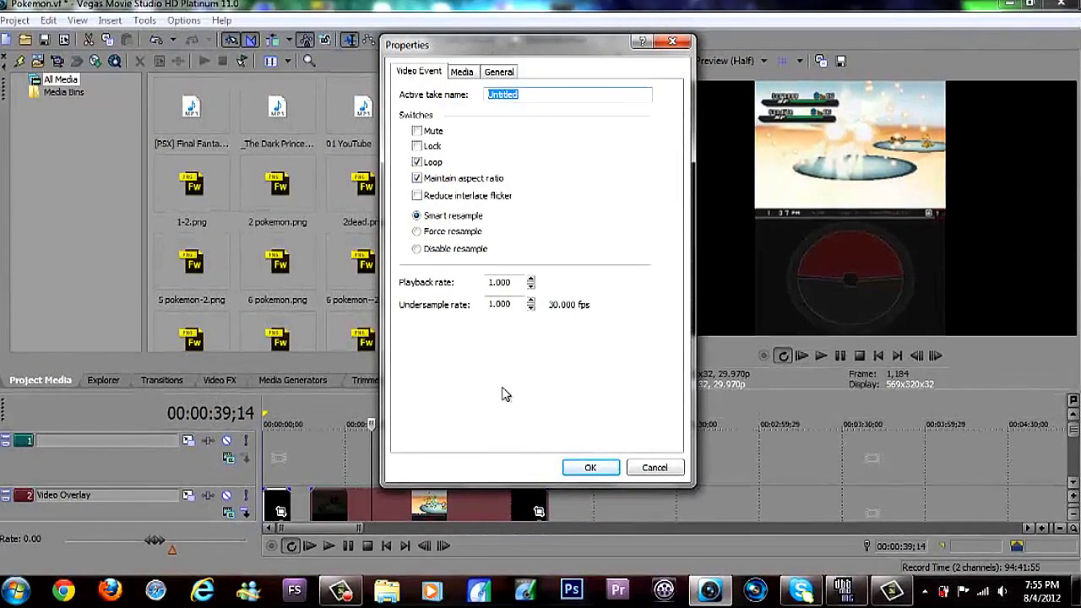
left_click(436, 182)
left_click(436, 182)
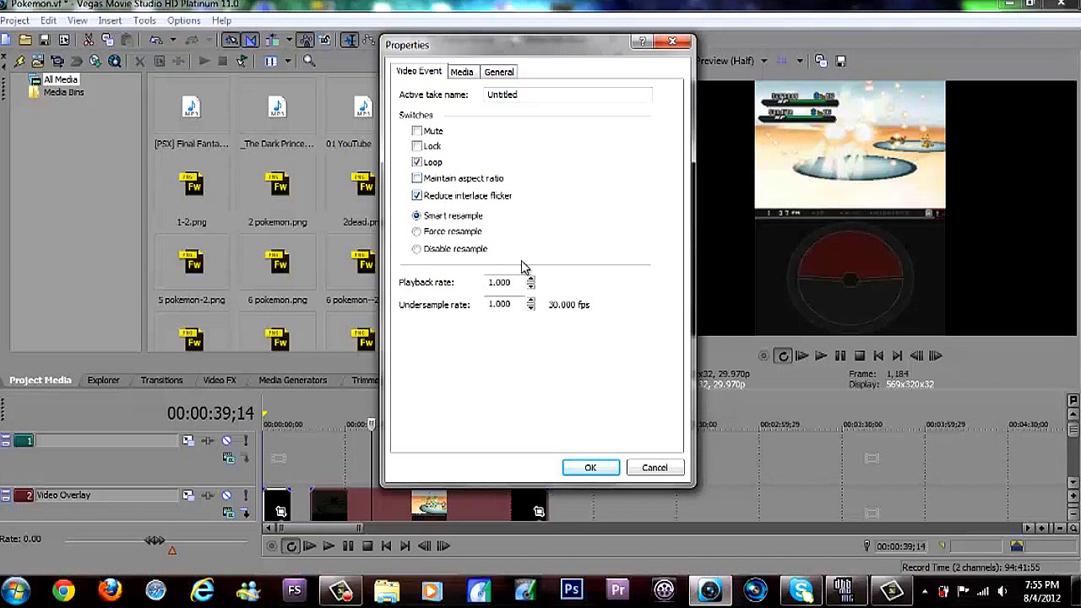
left_click(450, 248)
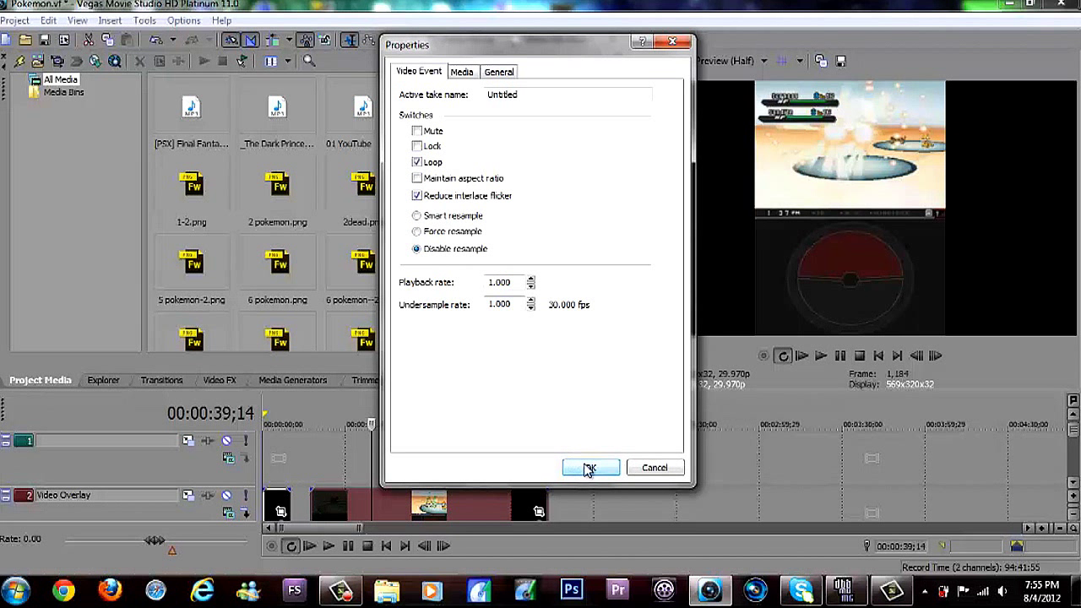
left_click(581, 467)
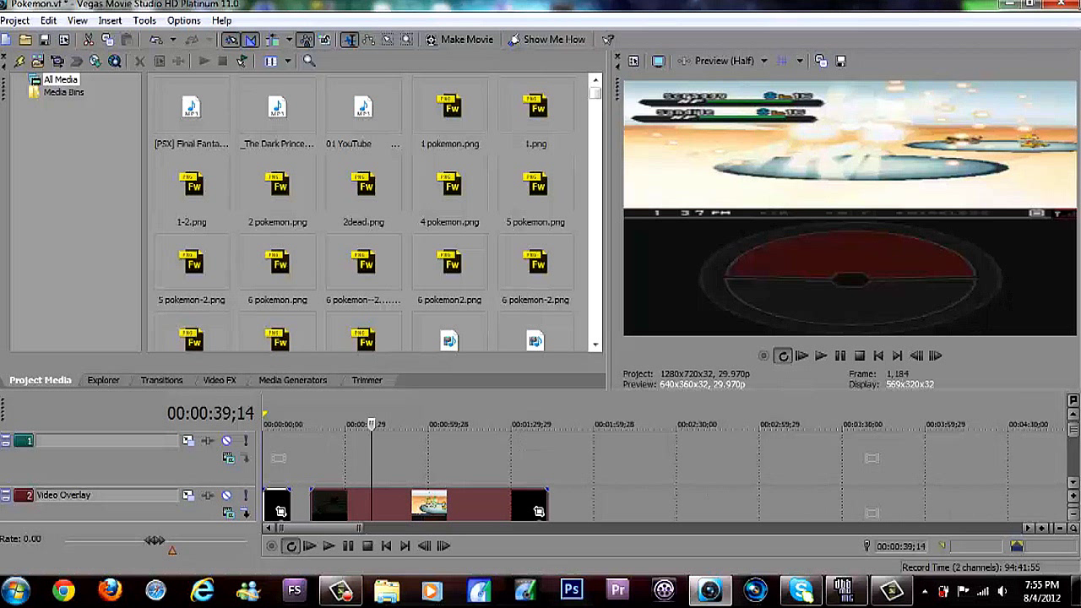
left_click(1074, 483)
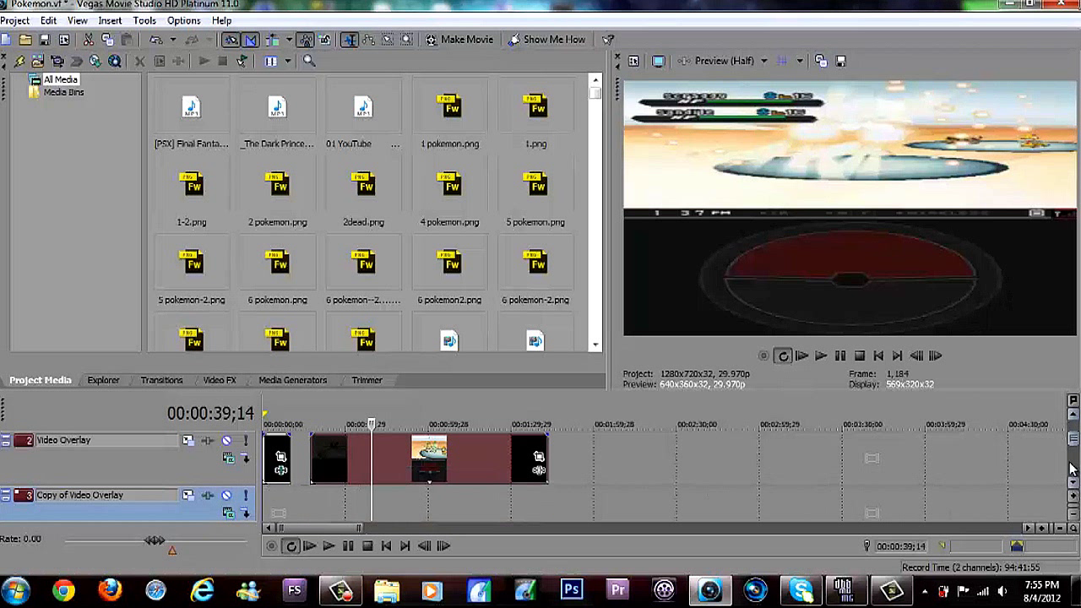
Add Sony Brightness and Contrast and Sony Color Corrector (Secondary) as the clip's Event FX.
left_click(538, 470)
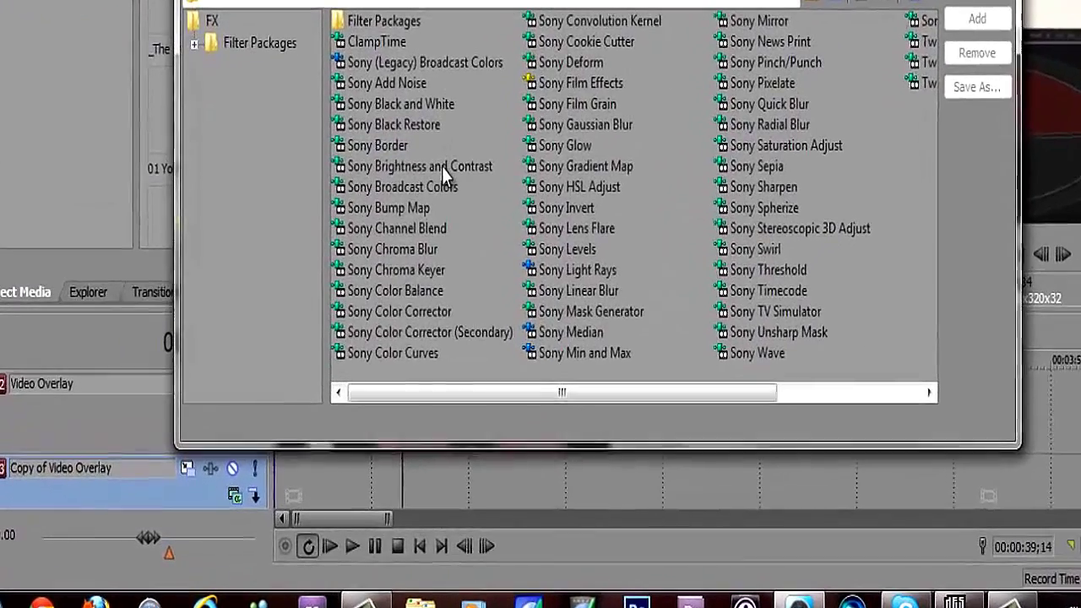
left_click(409, 299)
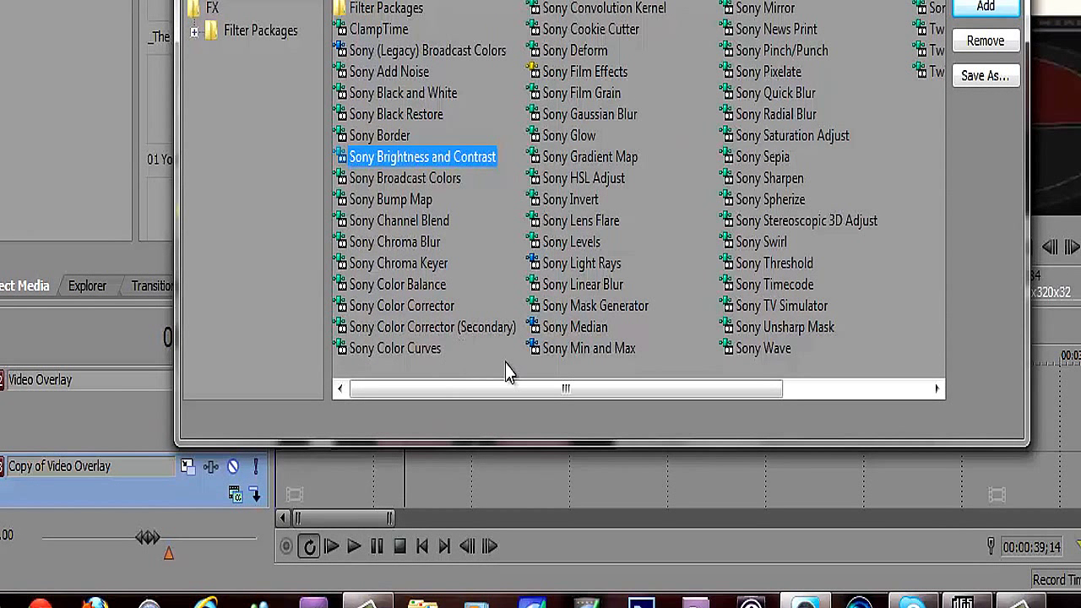
left_click(464, 329)
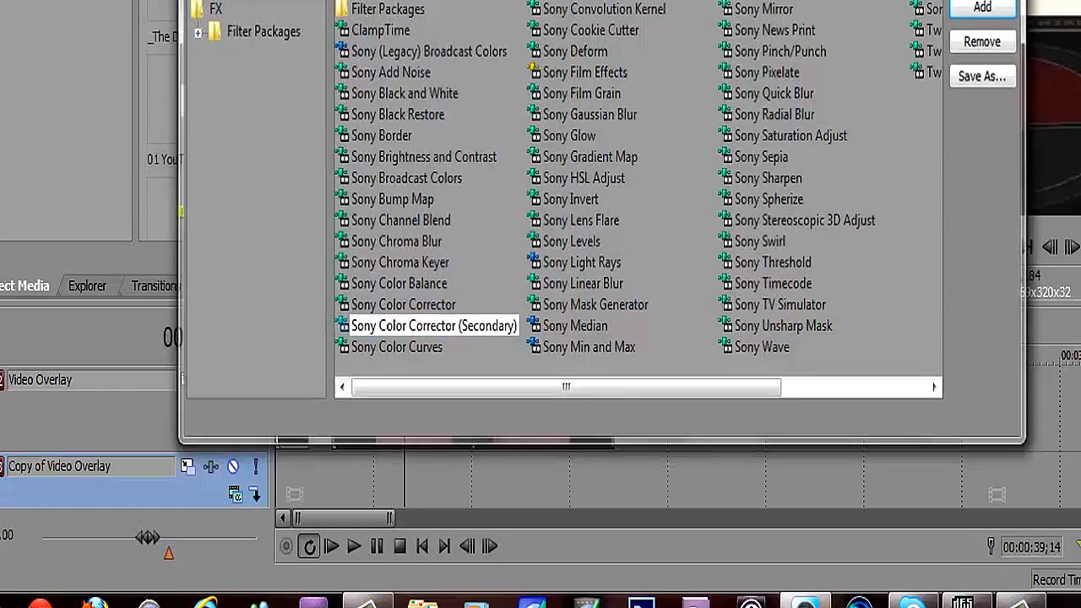
key("Return")
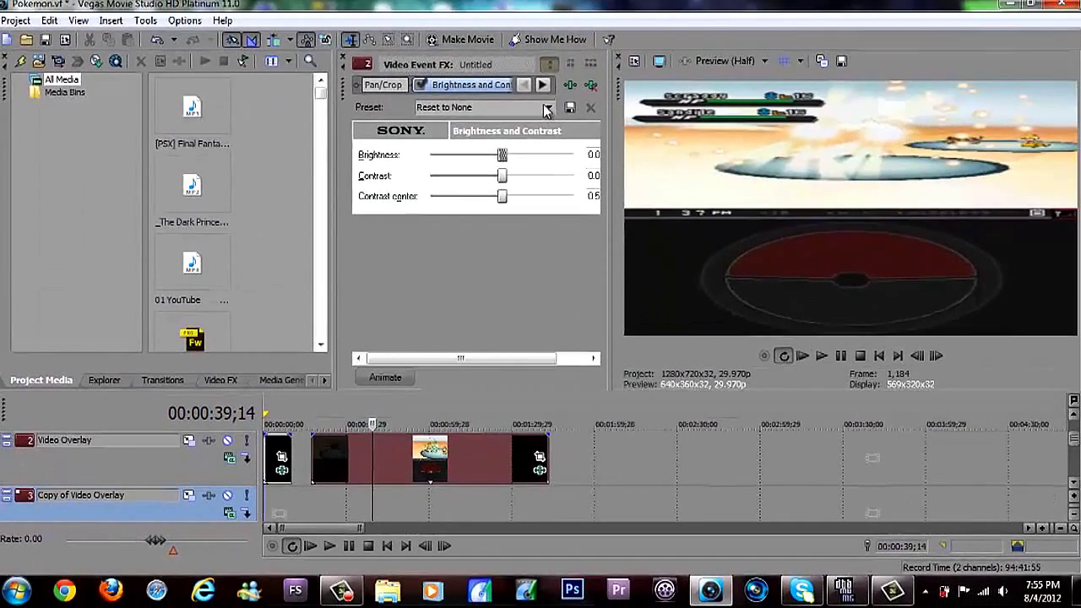
Apply the FF13 Contrast preset to Brightness and Contrast.
left_click(549, 107)
left_click(495, 236)
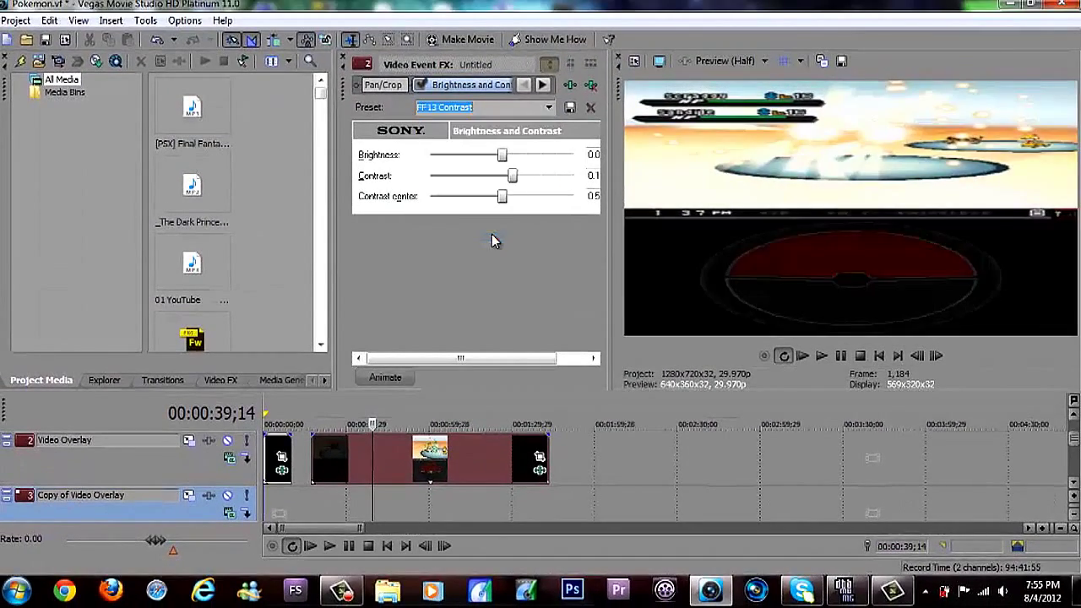
left_click(542, 84)
left_click(542, 84)
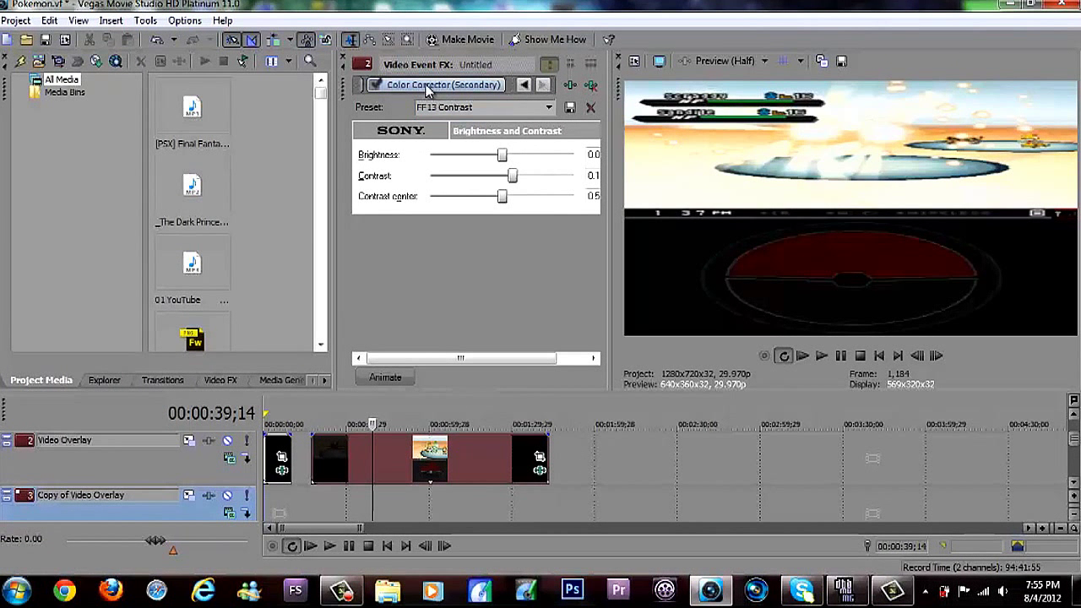
left_click(432, 87)
Try the Studio RGB to Computer RGB preset on Color Corrector (Secondary), then bypass and remove it.
left_click(549, 110)
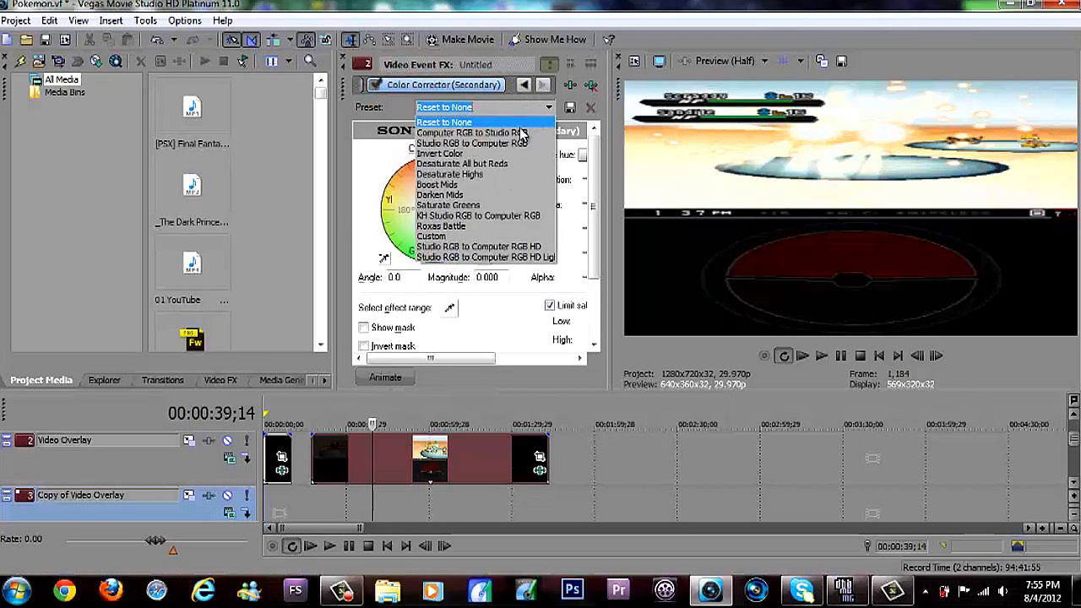
left_click(509, 144)
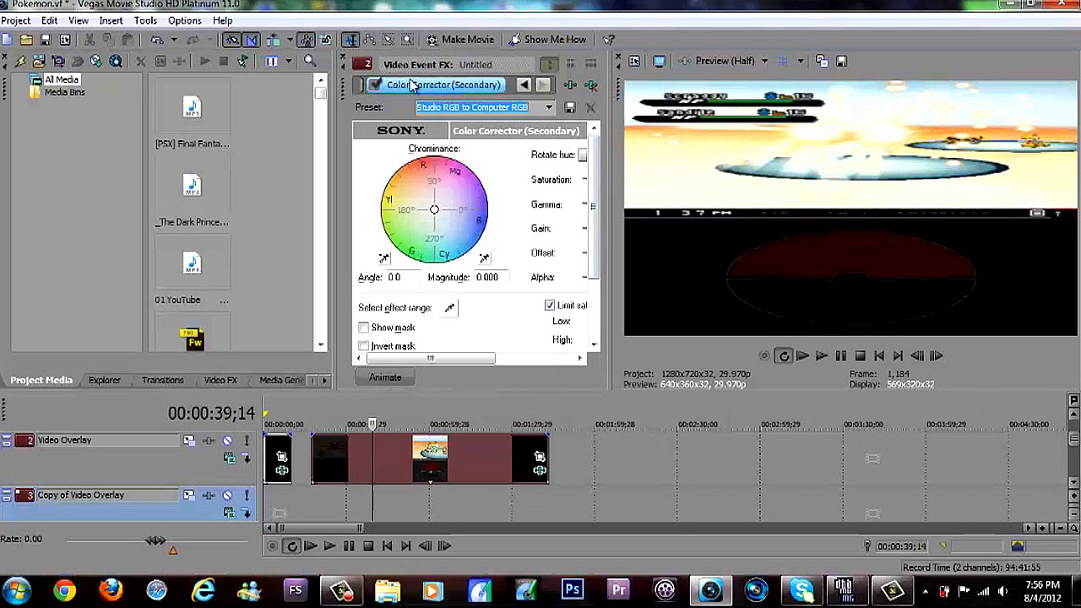
left_click(375, 86)
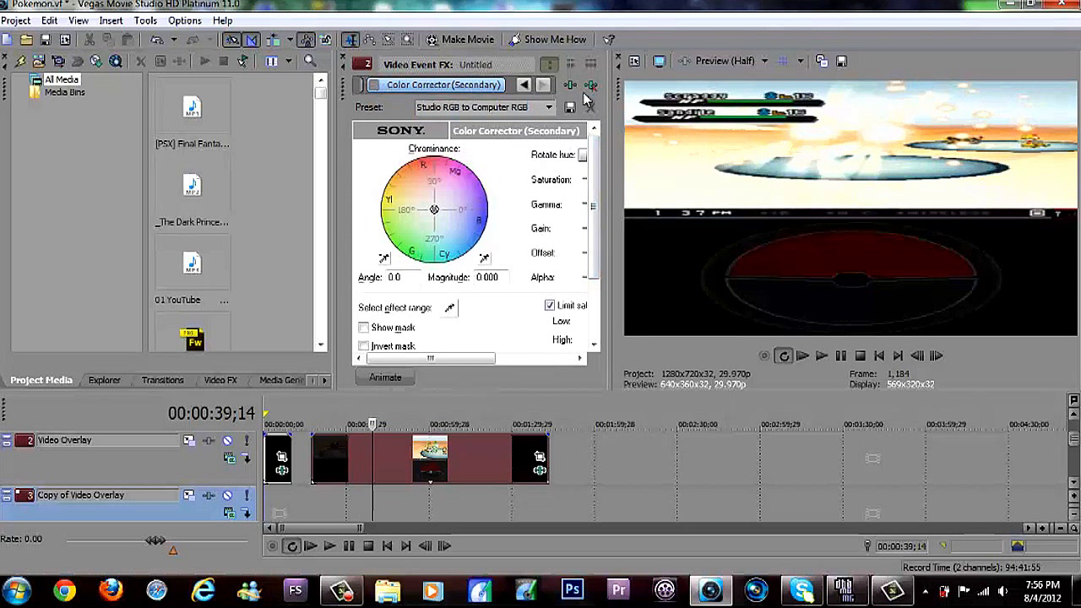
left_click(590, 86)
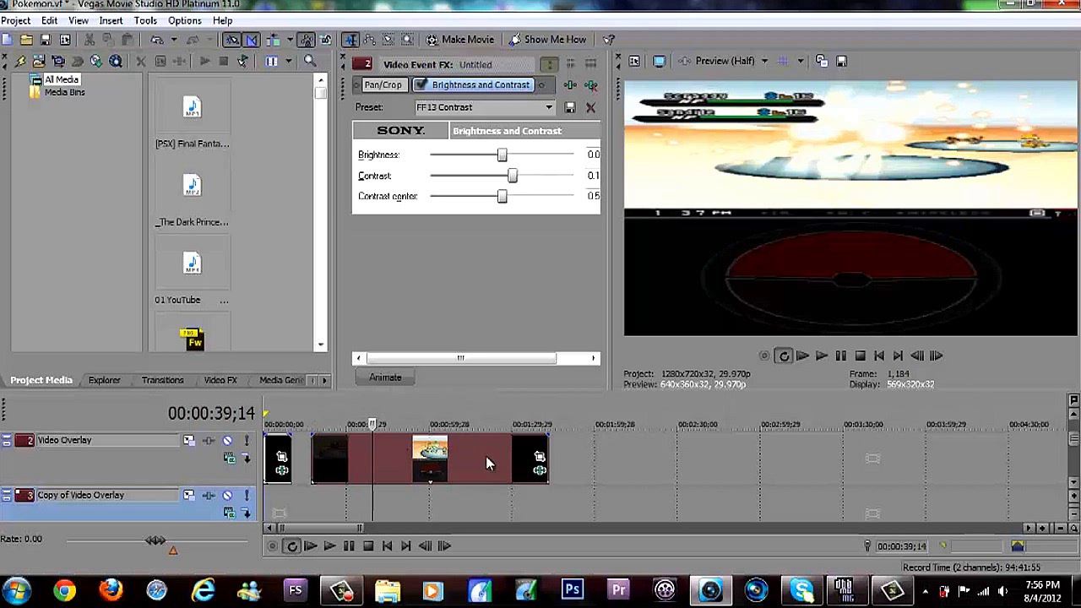
right_click(414, 458)
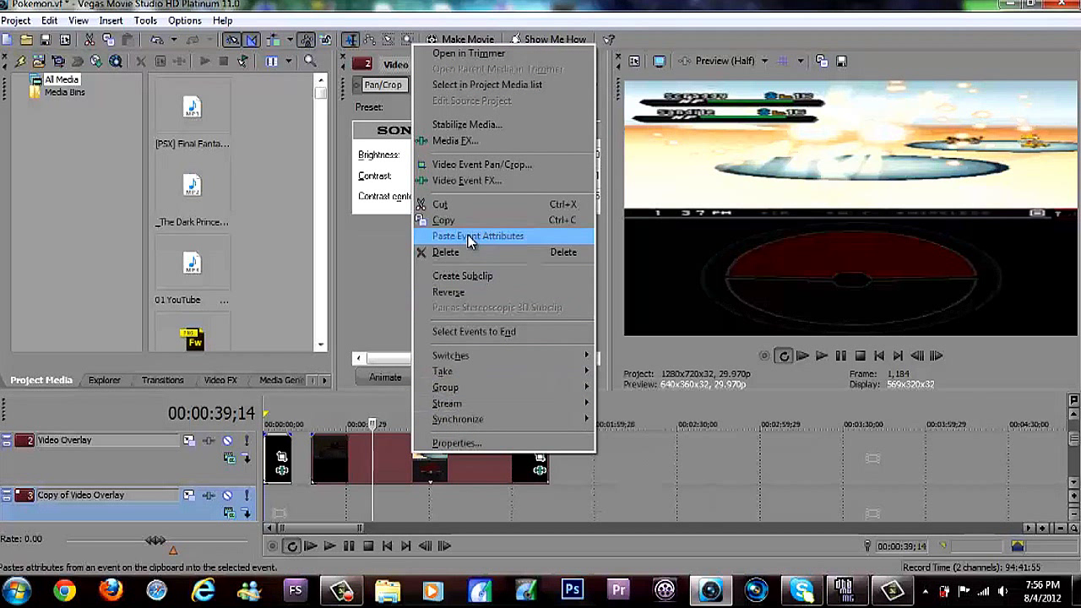
Paste event attributes onto the clip, then paste the clip onto Copy of Video Overlay at 00:00:17;09.
left_click(473, 236)
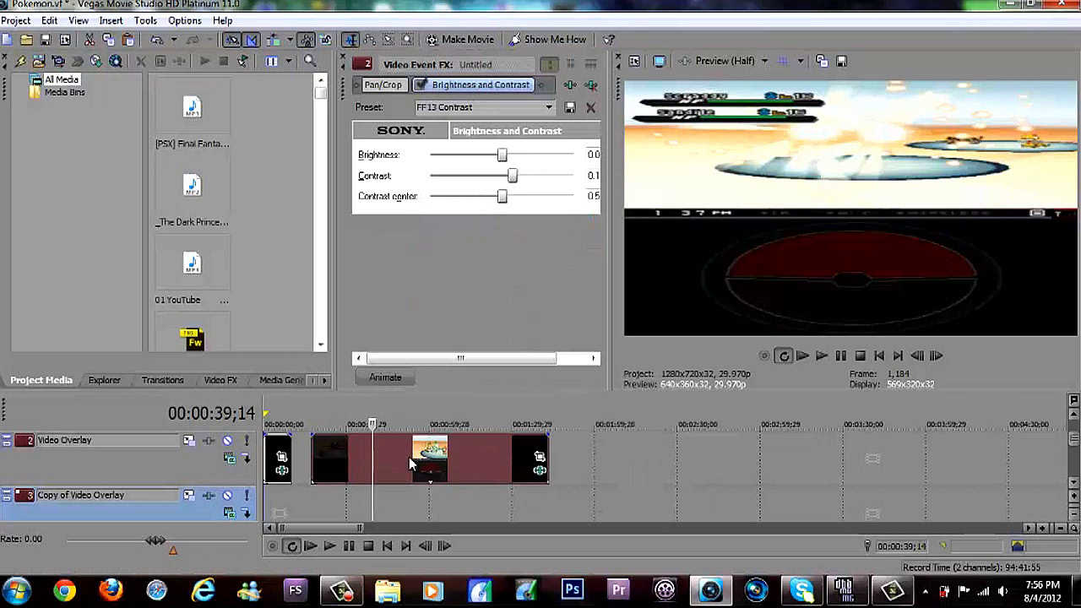
left_click(1074, 496)
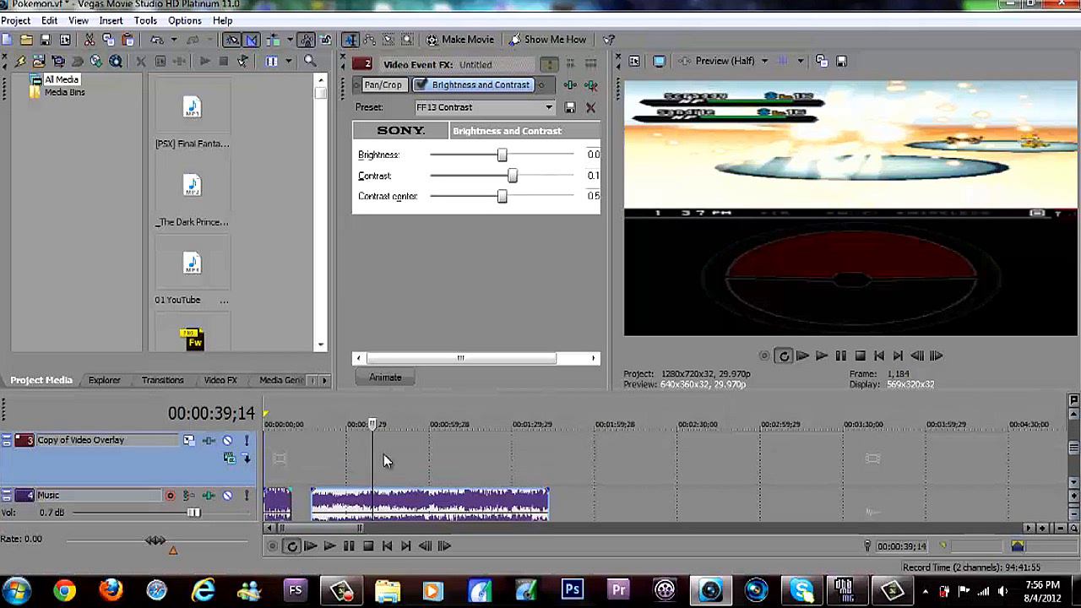
left_click(1075, 422)
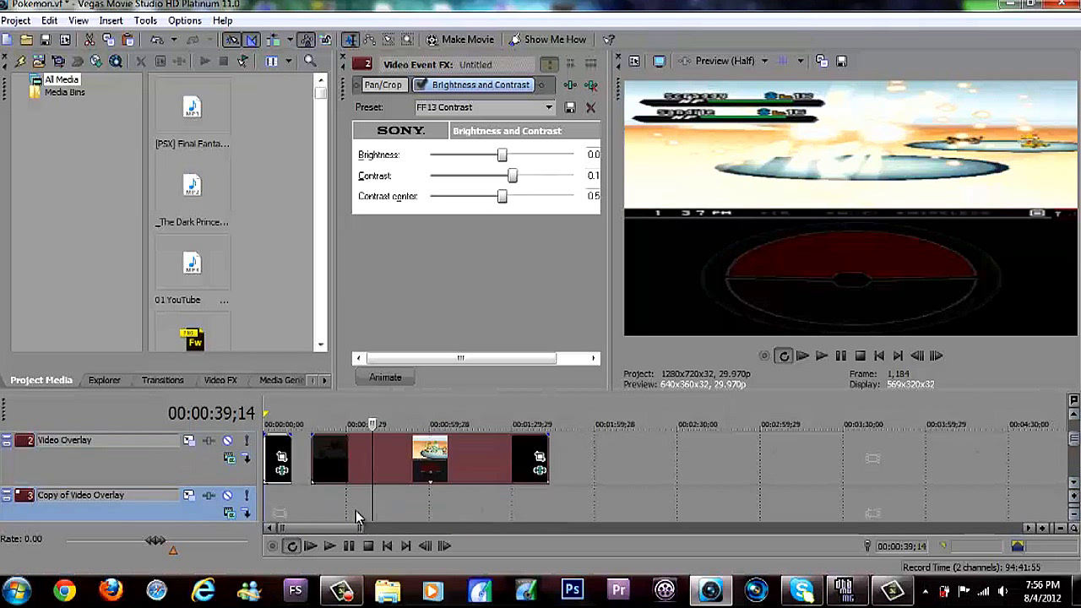
left_click(311, 497)
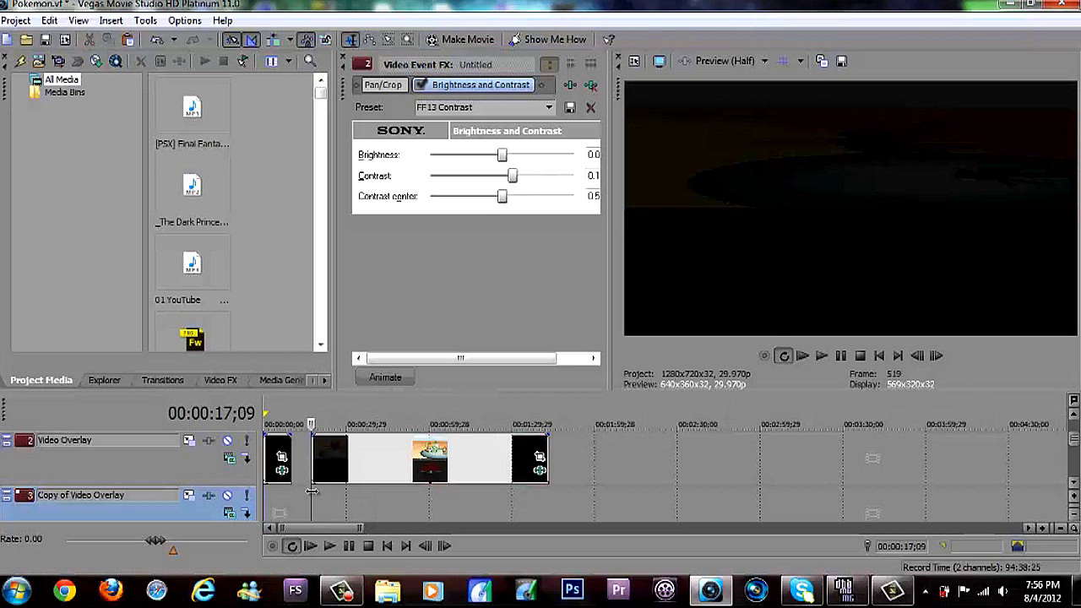
right_click(312, 492)
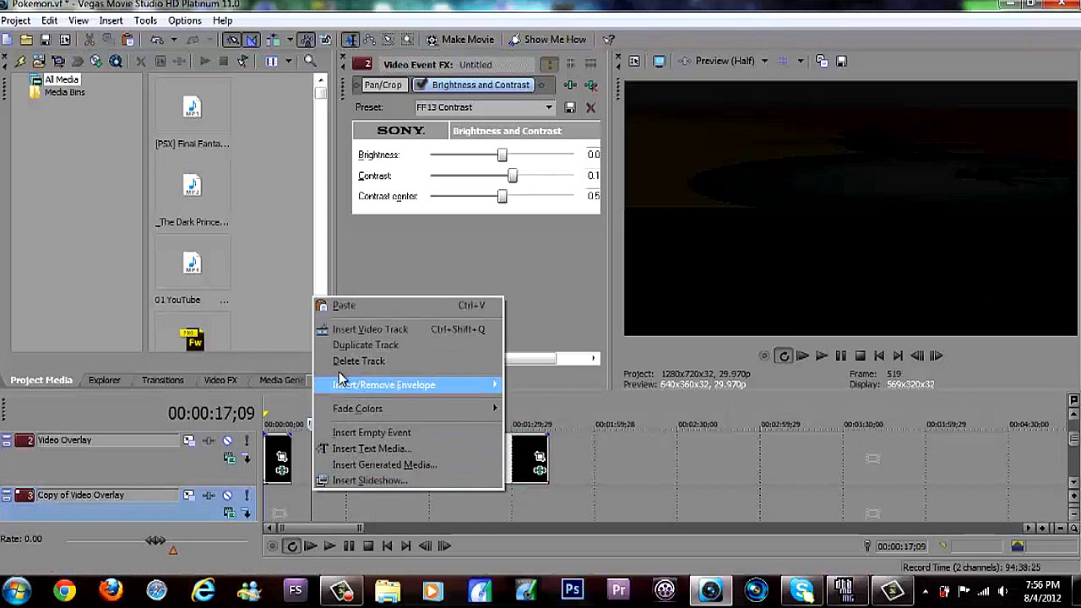
left_click(346, 307)
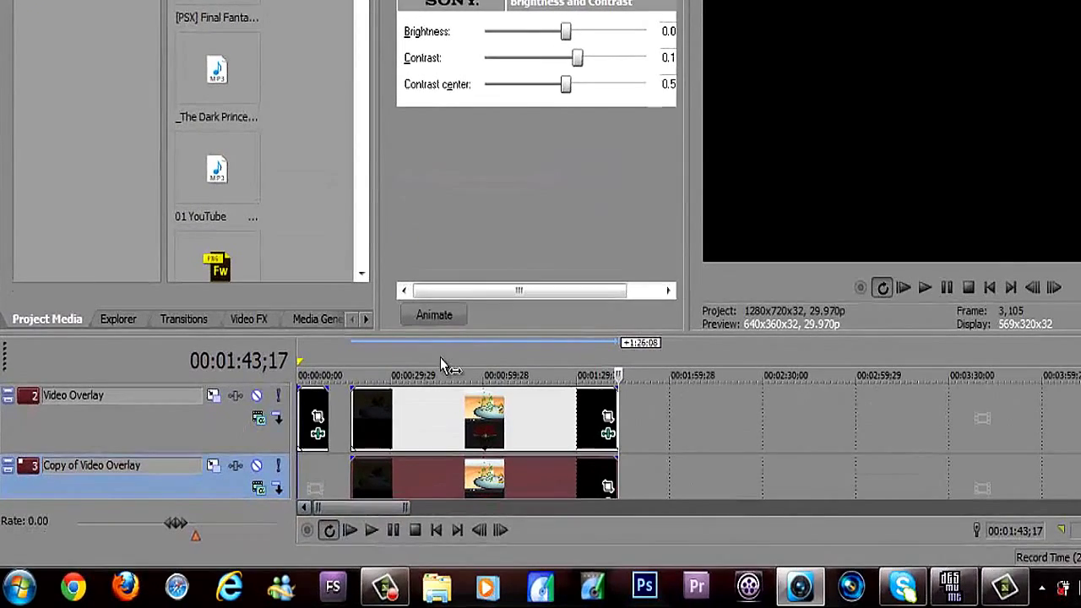
Scrub between 00:00:46;03 and 00:00:21;01, stopping at 00:00:46;11 on the battle command screen.
left_click(440, 360)
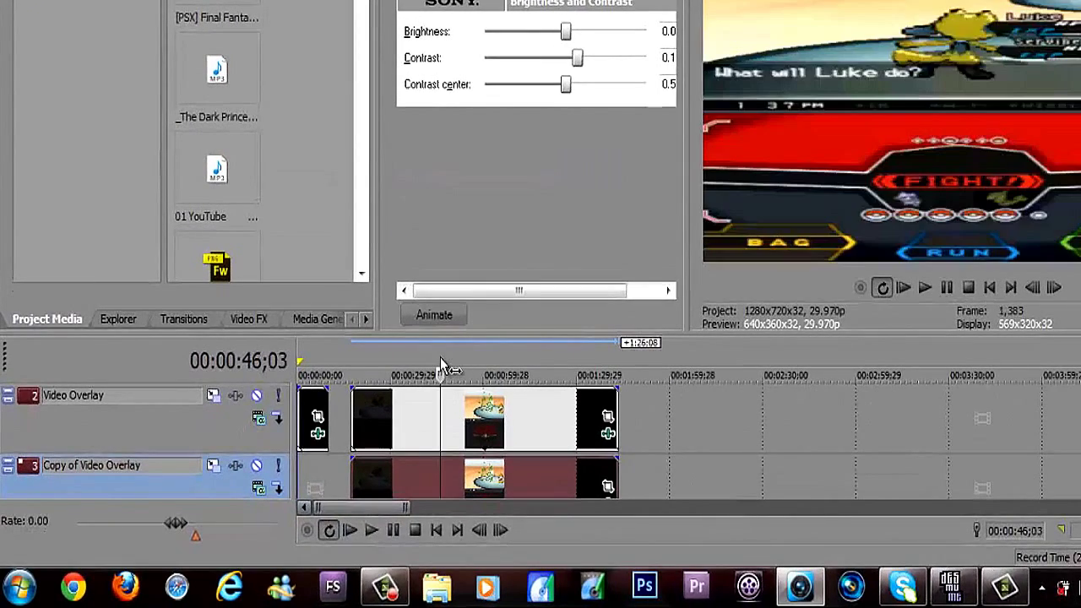
left_click(363, 372)
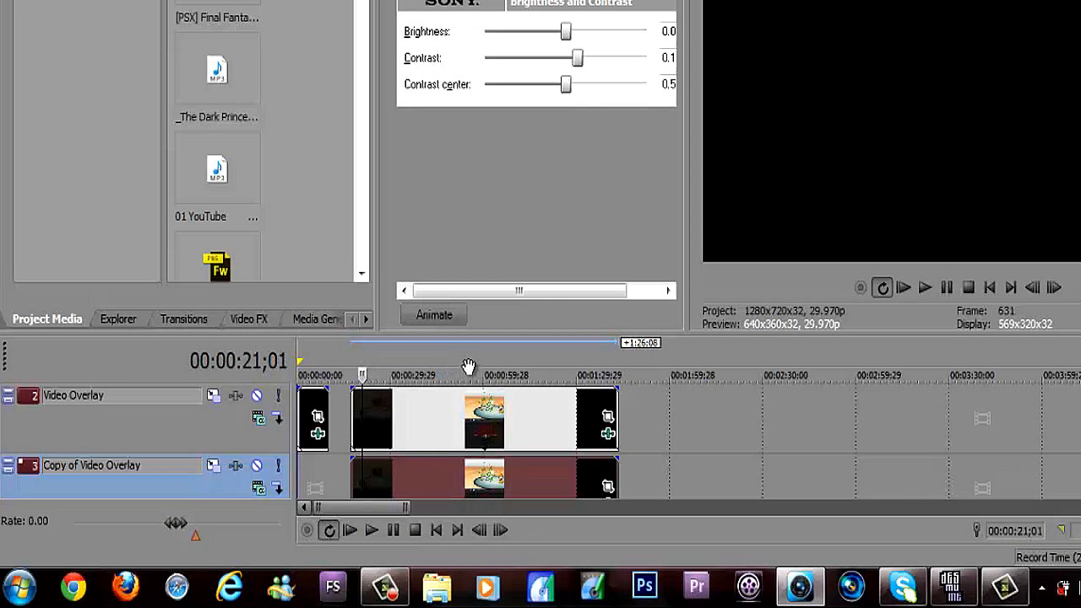
left_click(440, 364)
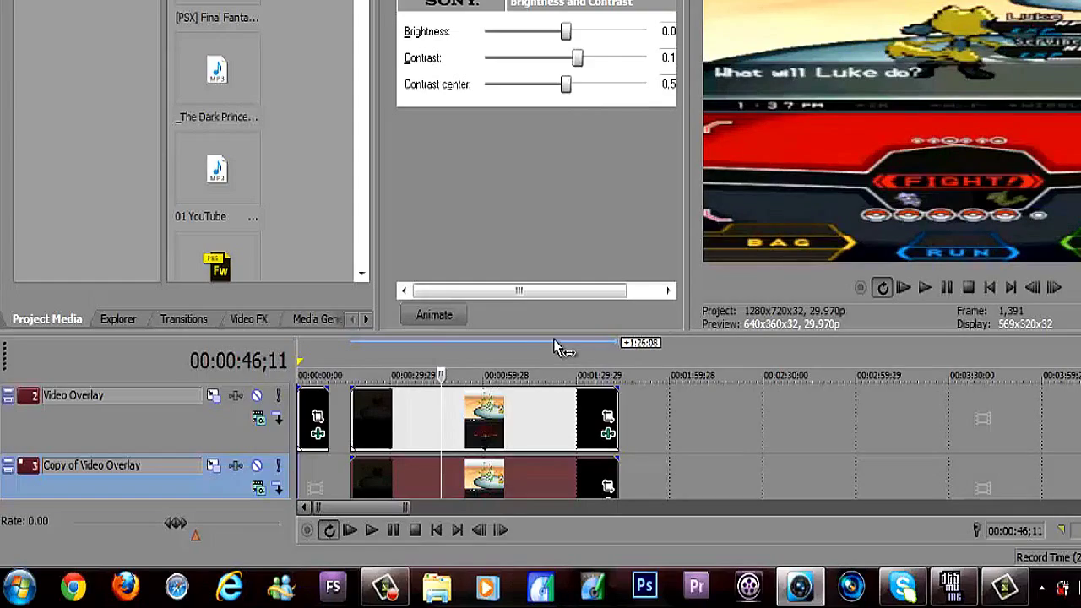
scroll(540, 439, "down", 2)
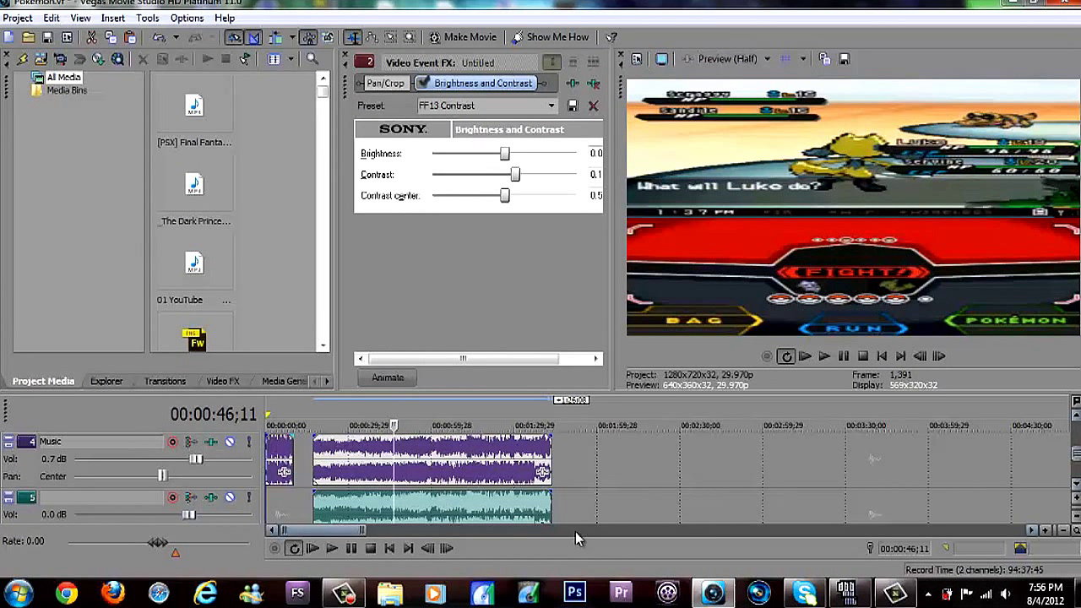
Delete the audio clip on the second audio track, with the playhead at 00:01:01;04.
left_click(495, 511)
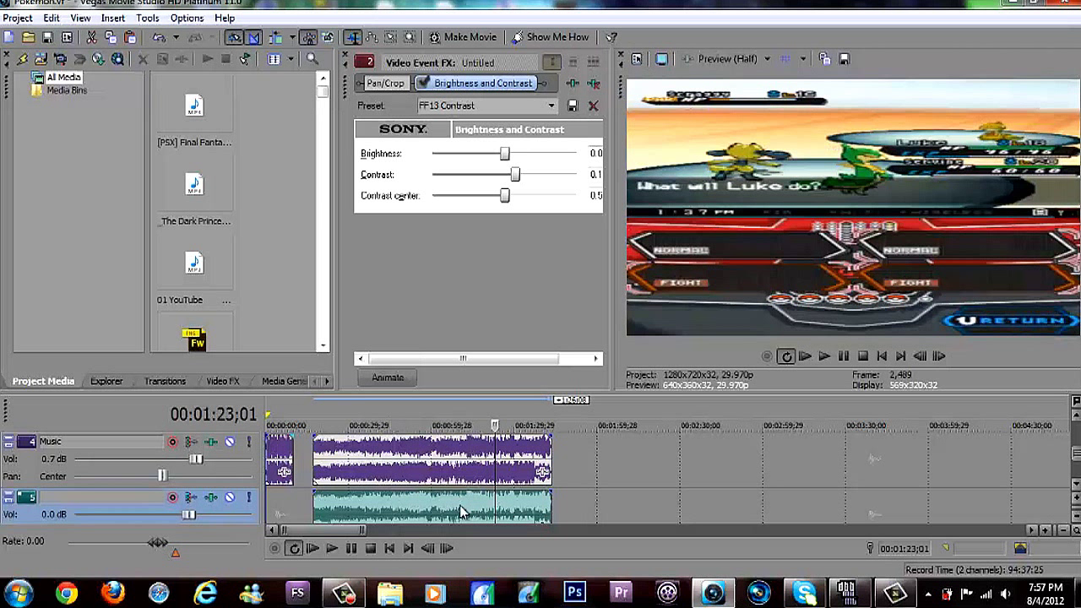
left_click(460, 511)
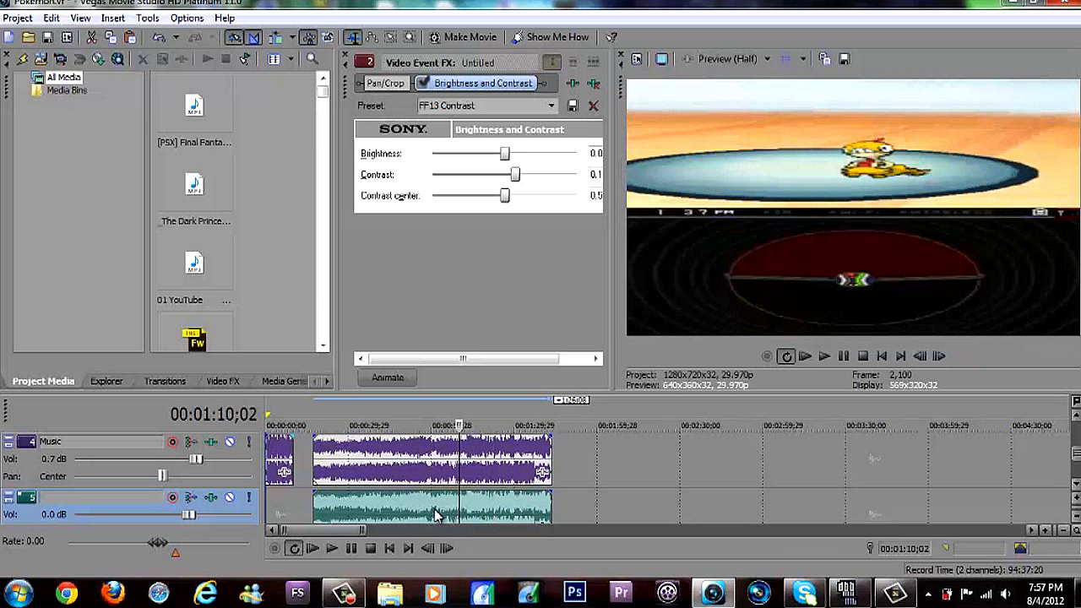
left_click(435, 513)
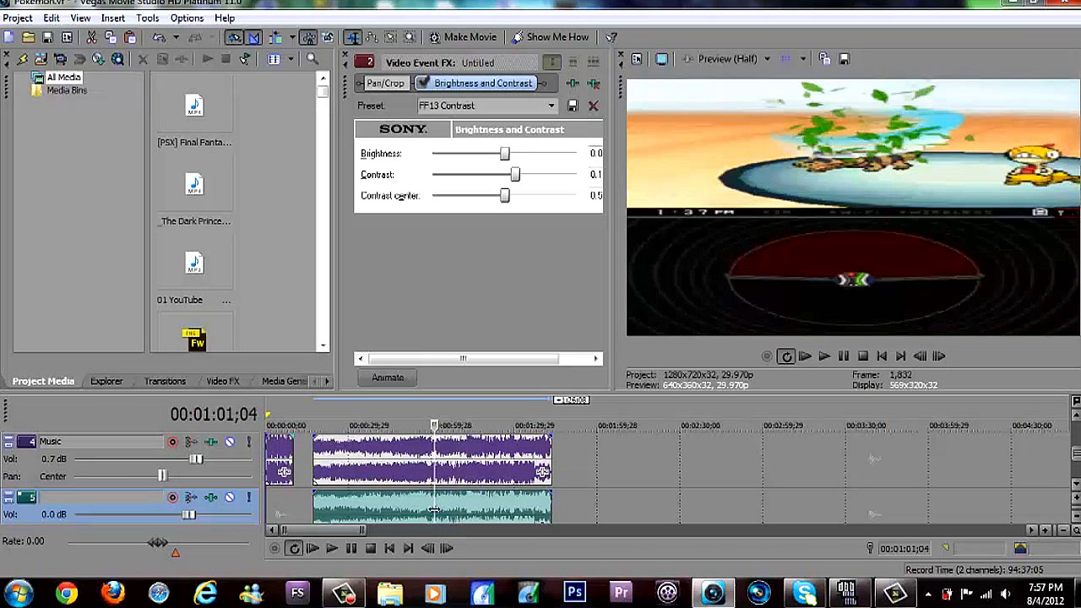
right_click(434, 510)
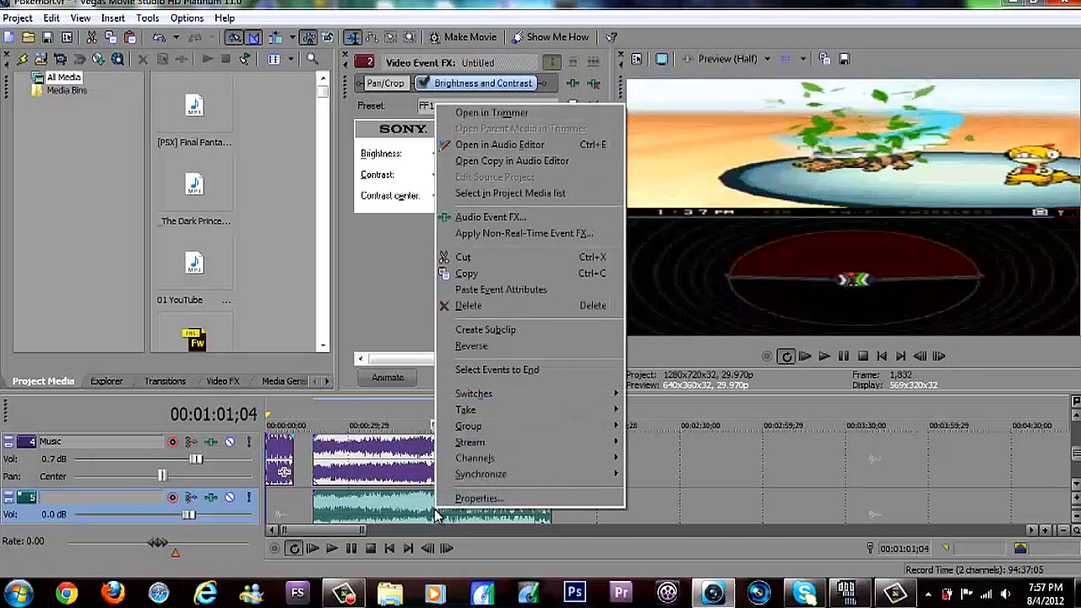
left_click(498, 306)
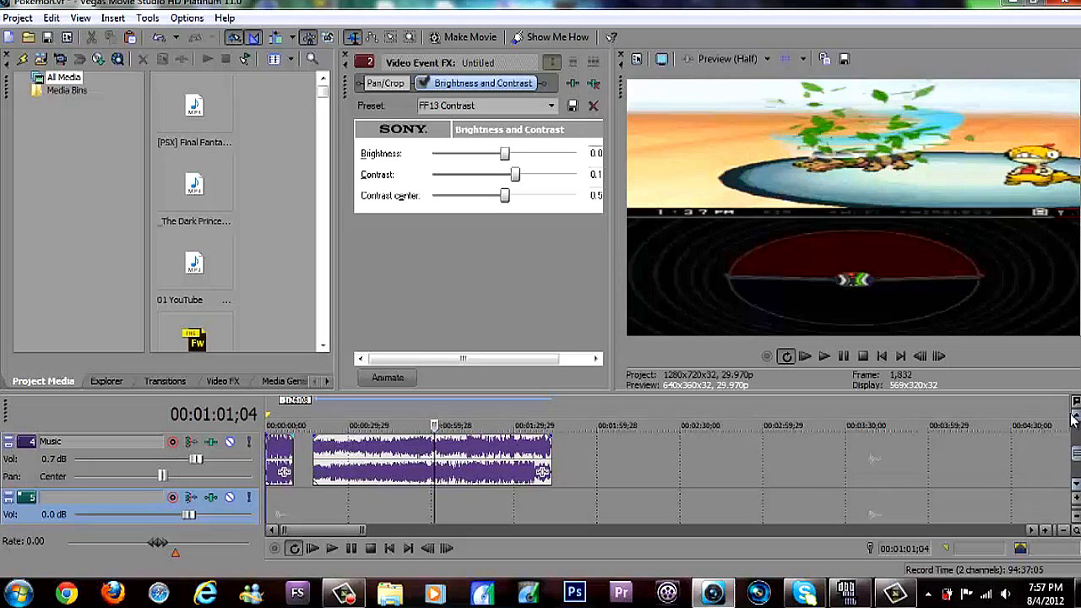
Remove the emptied second audio track and scroll the track list back up.
right_click(373, 497)
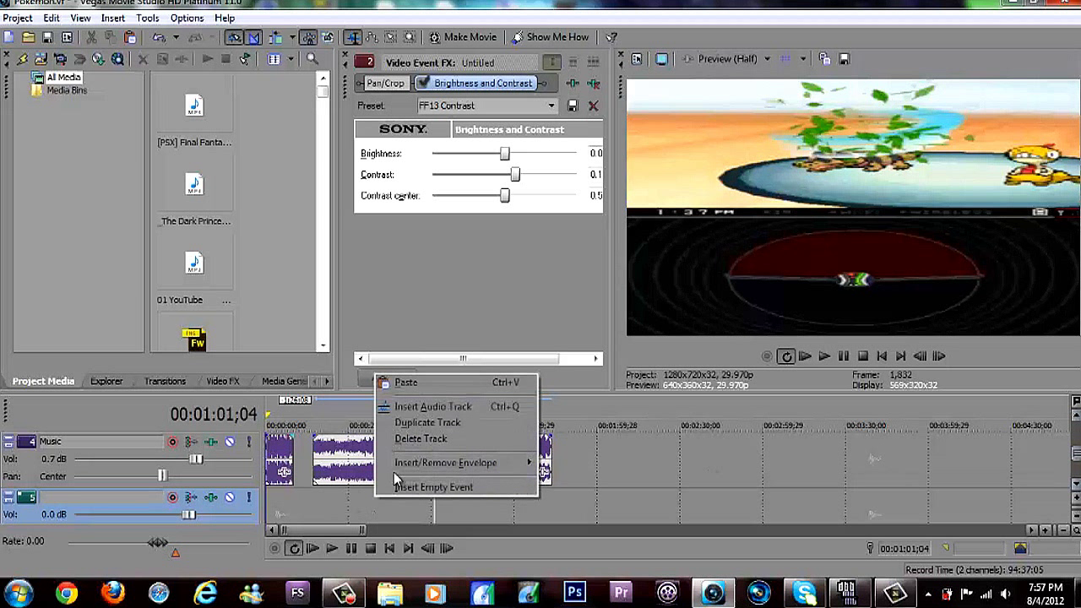
left_click(449, 446)
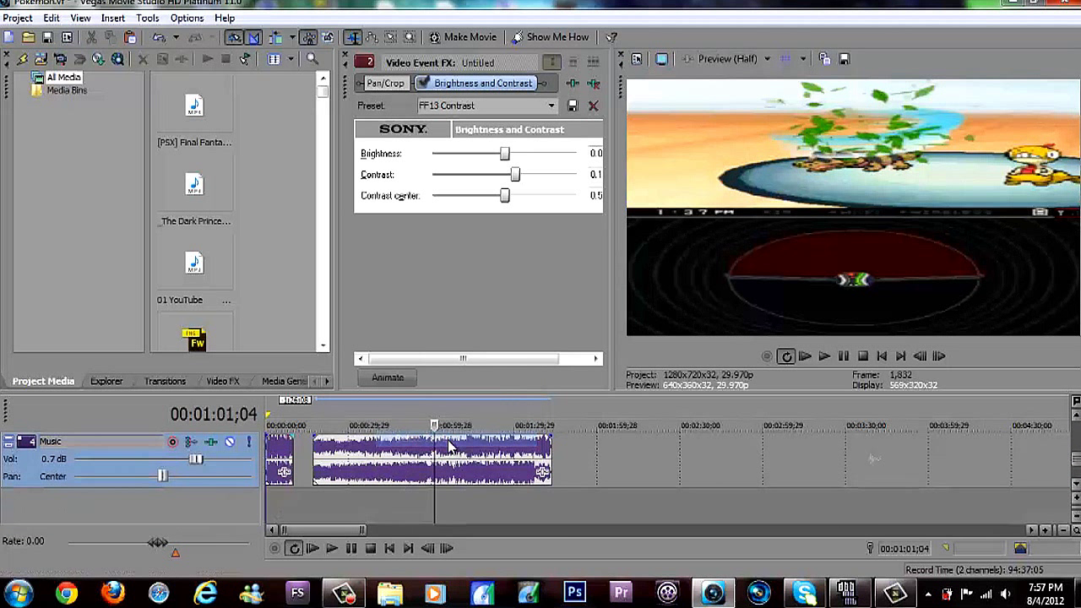
left_click(1076, 419)
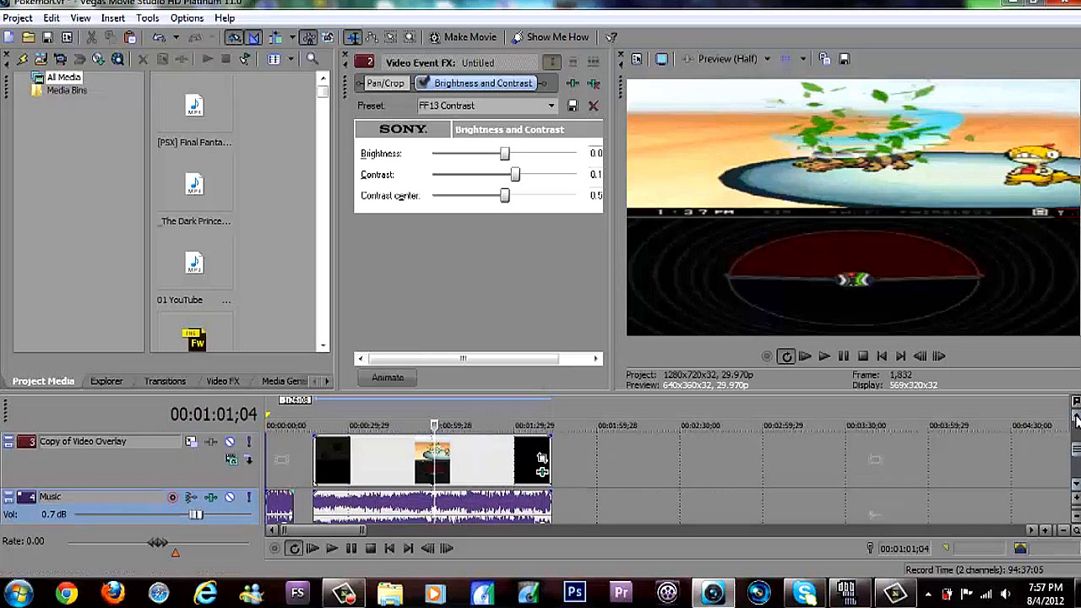
left_click(1076, 420)
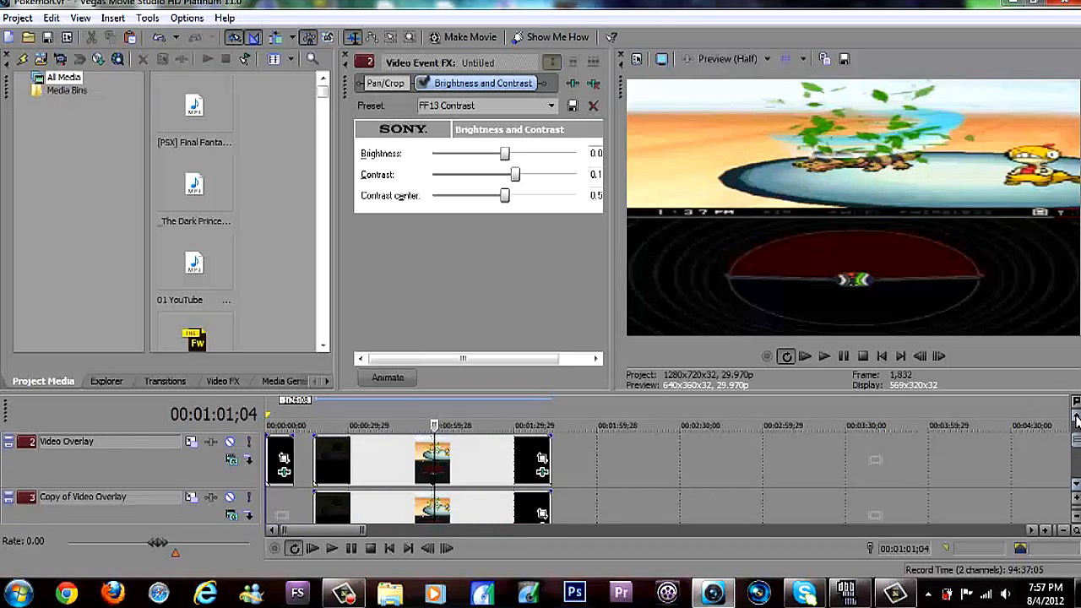